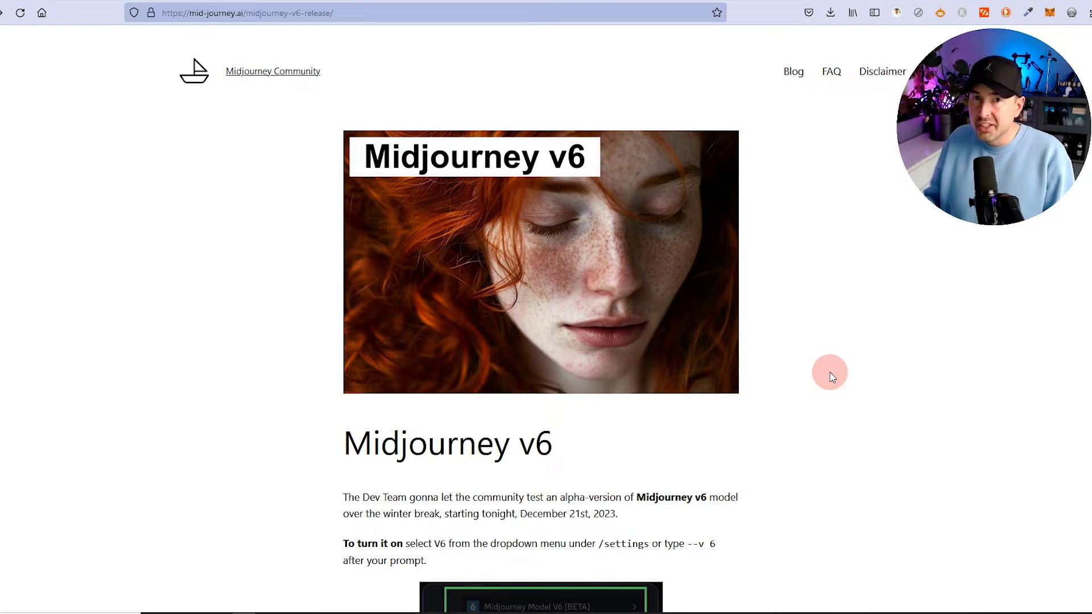
Step: Scroll the article past the version-select screenshot to the 'What's new with the Midjourney v6 base model?' list
scroll(807, 407, "down", 2)
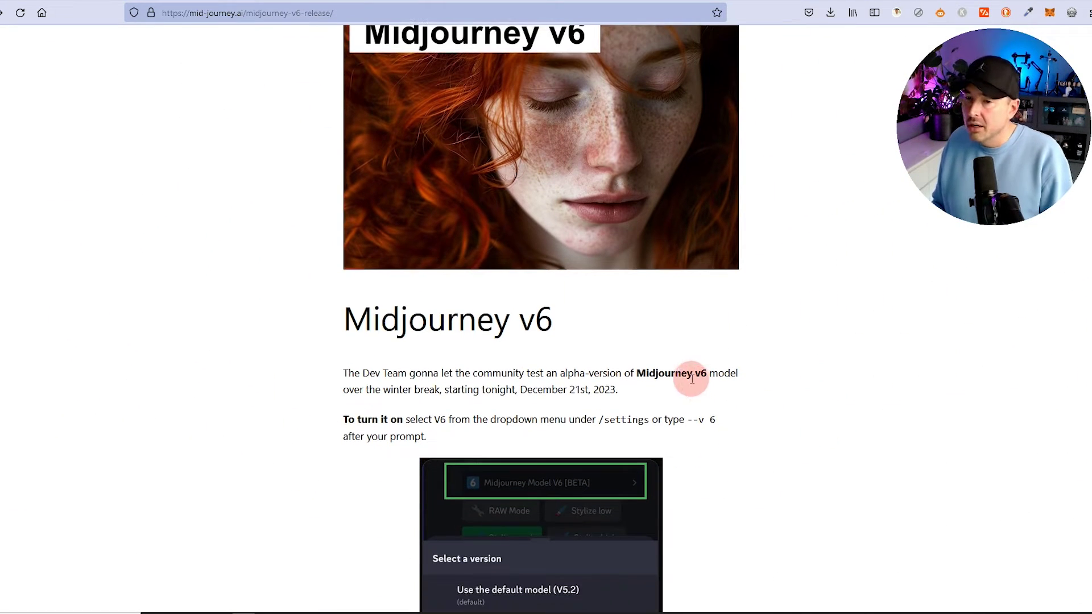
scroll(690, 378, "down", 9)
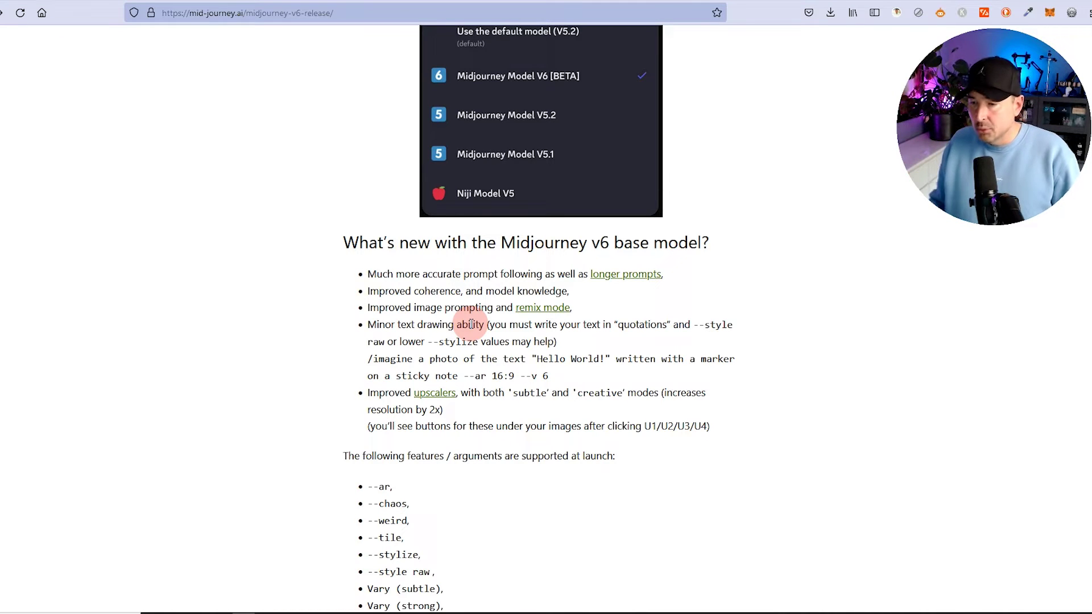
Step: Highlight the text-drawing bullet and the --ar parameter, then read on to the Version 6 style and prompting tips
mouse_move(378, 324)
left_mouse_down()
mouse_move(463, 341)
mouse_move(685, 324)
mouse_move(662, 326)
left_mouse_up()
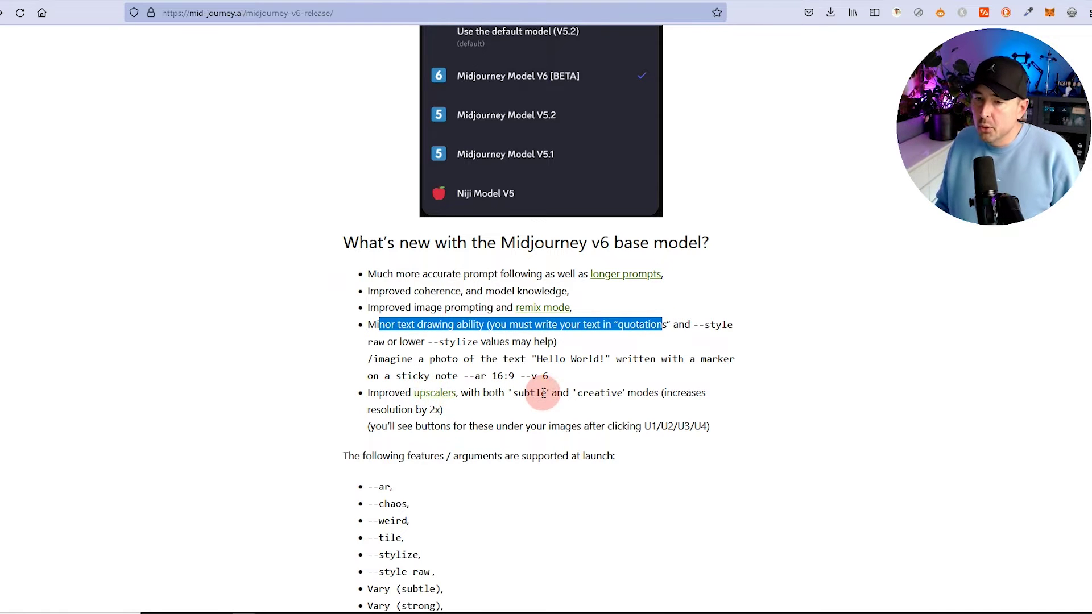
scroll(374, 314, "down", 3)
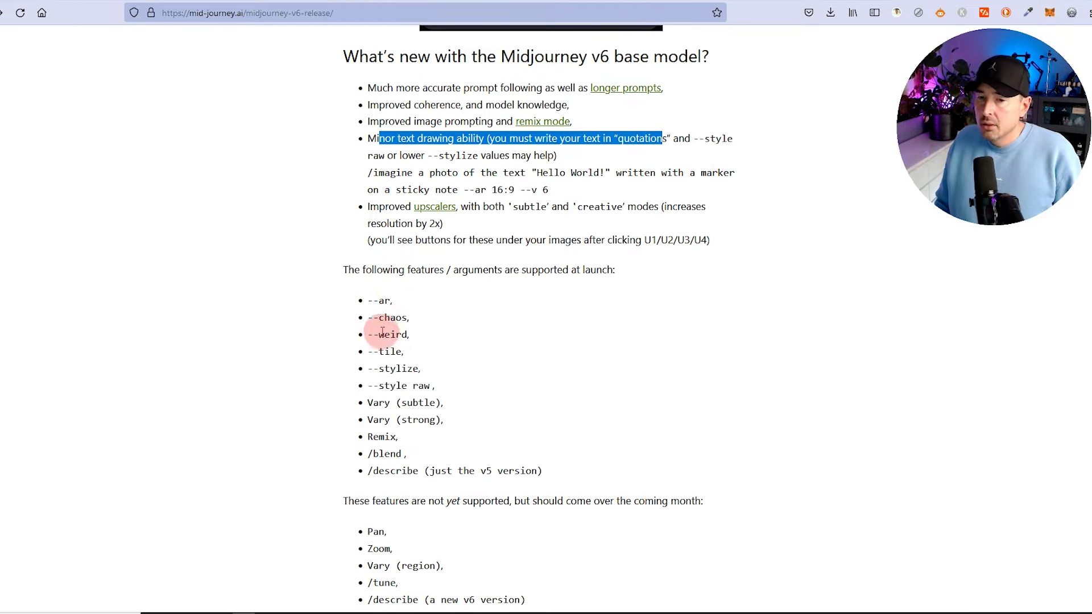
double_click(387, 300)
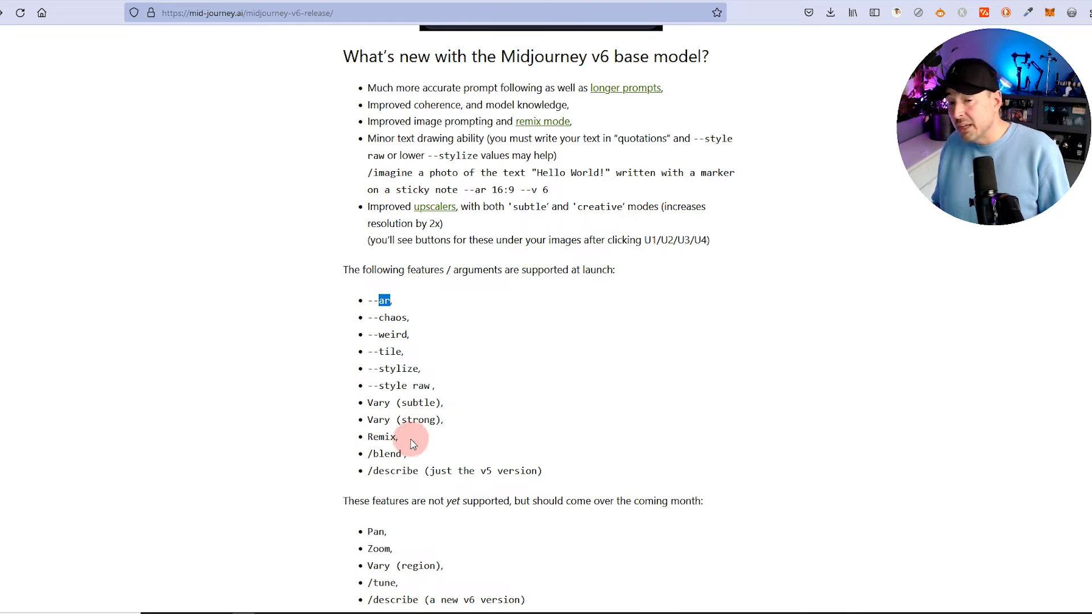
scroll(411, 433, "down", 2)
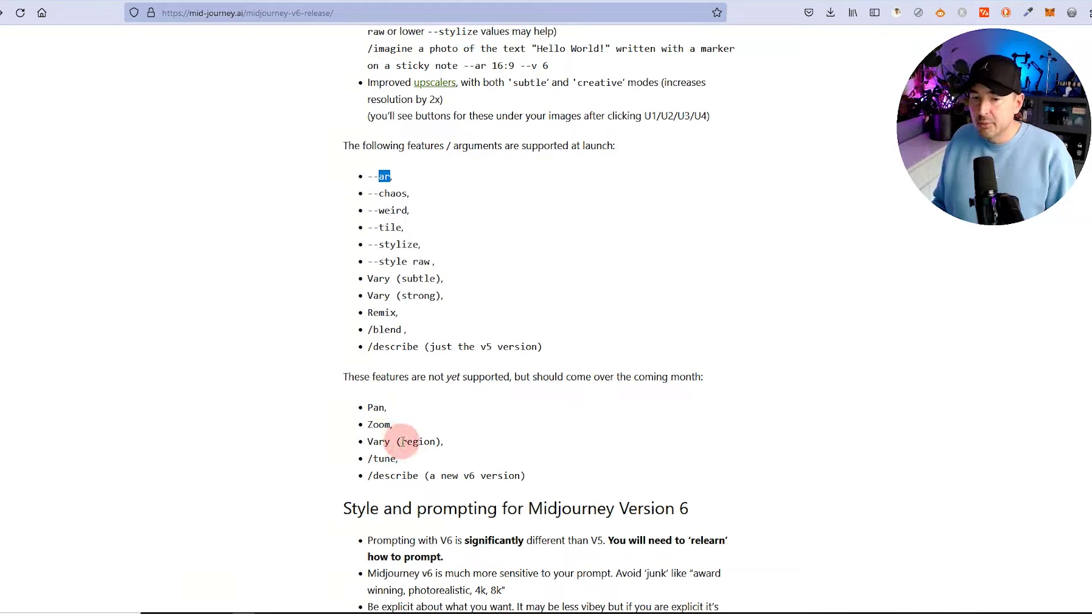
scroll(392, 455, "down", 4)
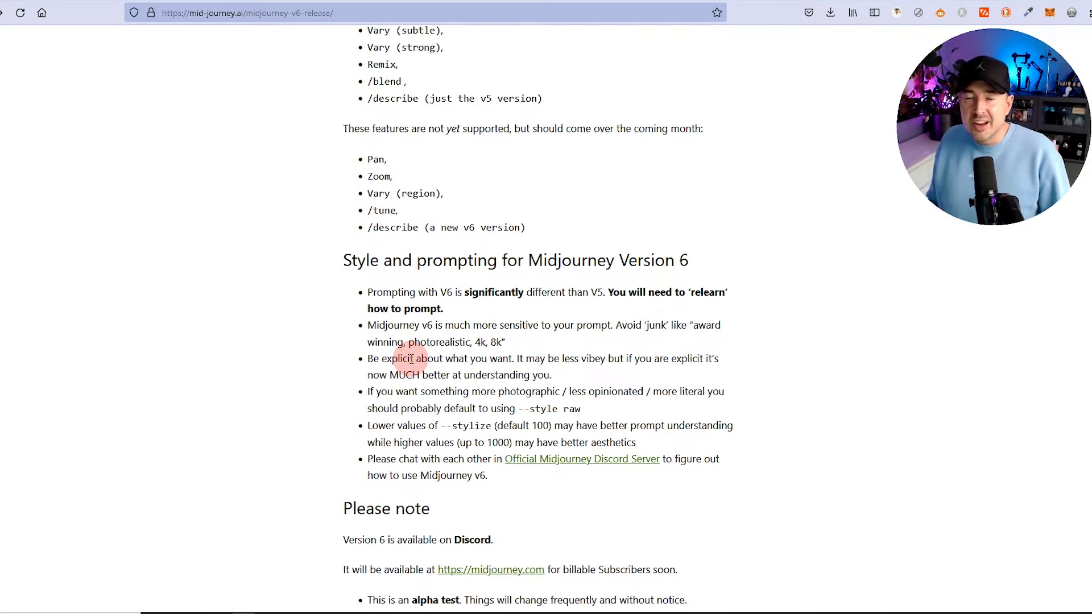
Step: Scroll to the 'Please note' v6 alpha caveats and highlight the start of the Speed bullet
scroll(411, 359, "down", 3)
left_click_drag(369, 464, 418, 464)
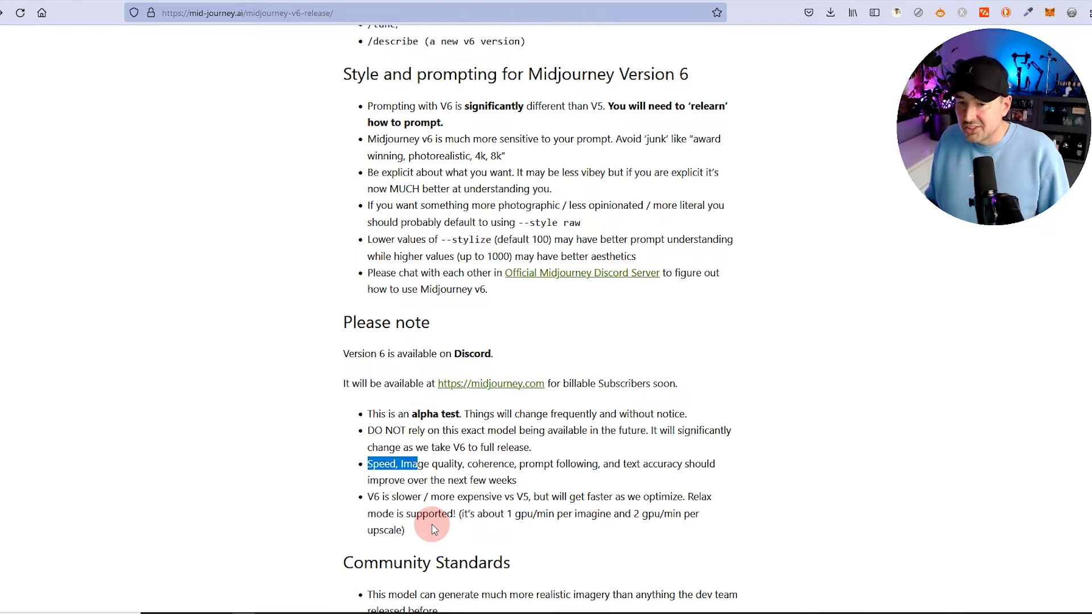
scroll(432, 524, "down", 2)
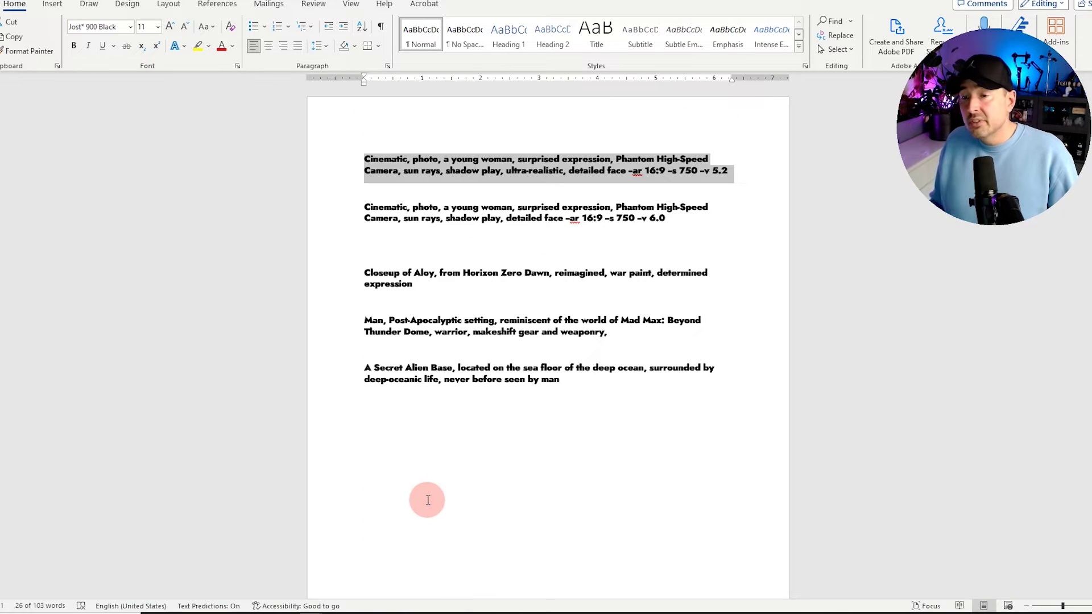
Step: Add 'V5.2' and 'V6.0' heading lines above the two young-woman prompts in Word
left_click(430, 501)
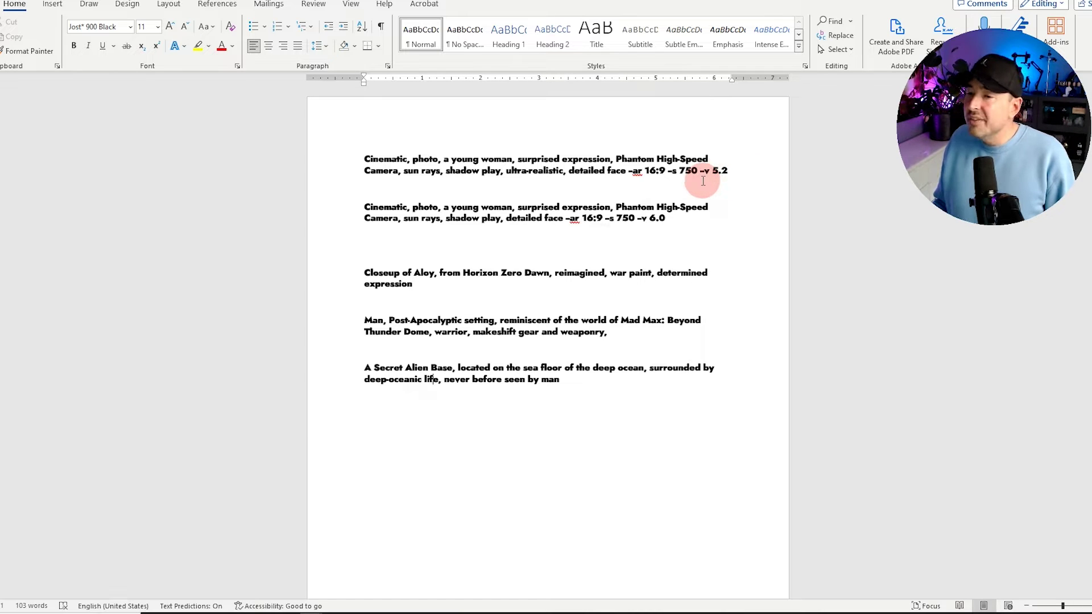
key("Return")
key("Up")
type("V5.2")
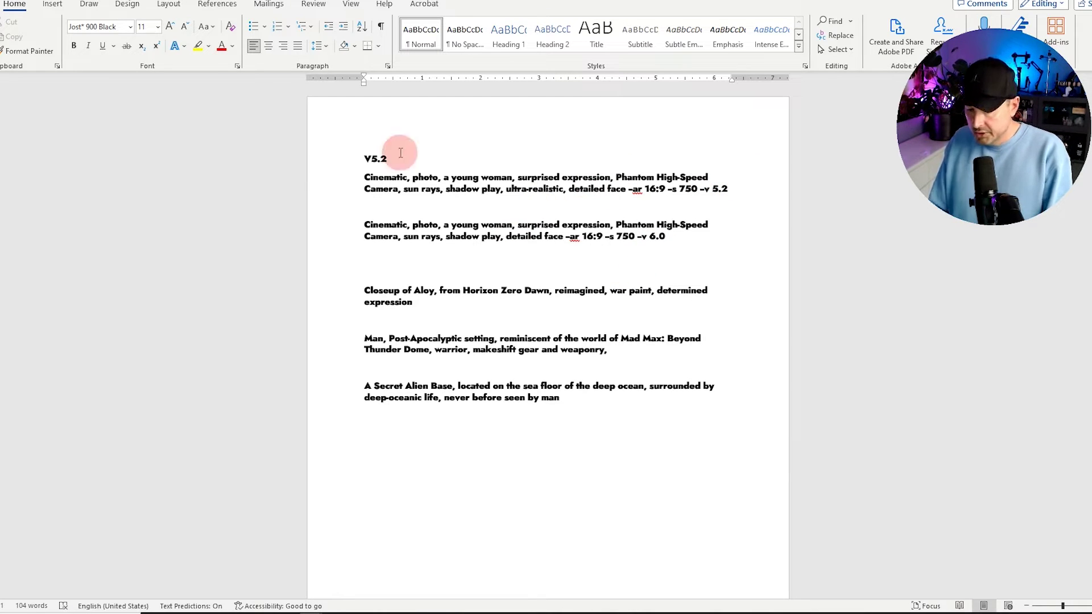
type("V6.0")
left_click(728, 189)
key("Return")
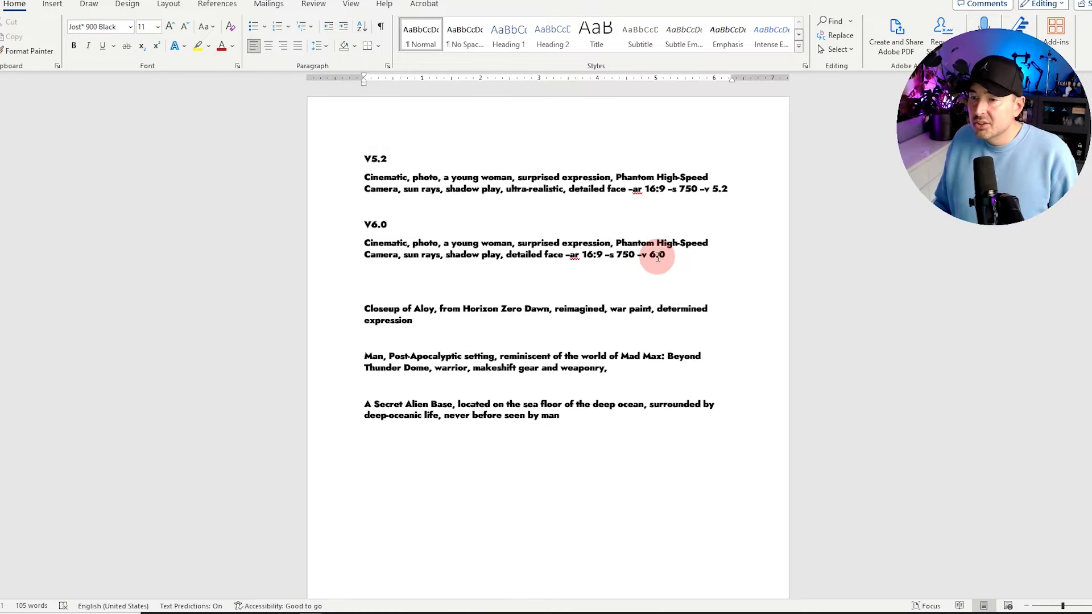
key("alt+Tab")
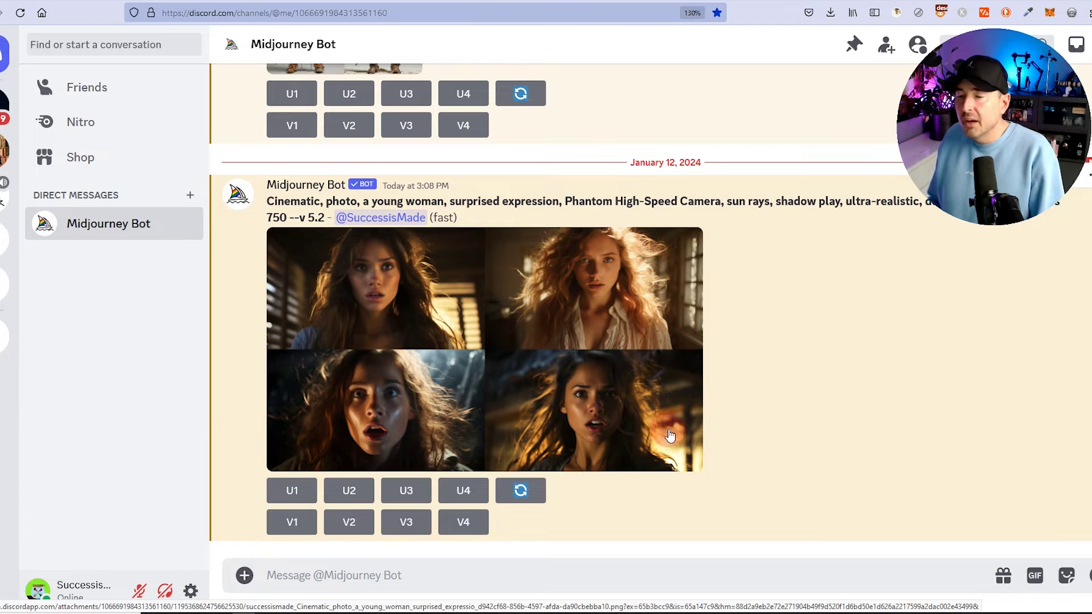
Step: Upscale Image #4 of the v5.2 grid, view it, and submit the v6.0 young-woman prompt
left_click(480, 487)
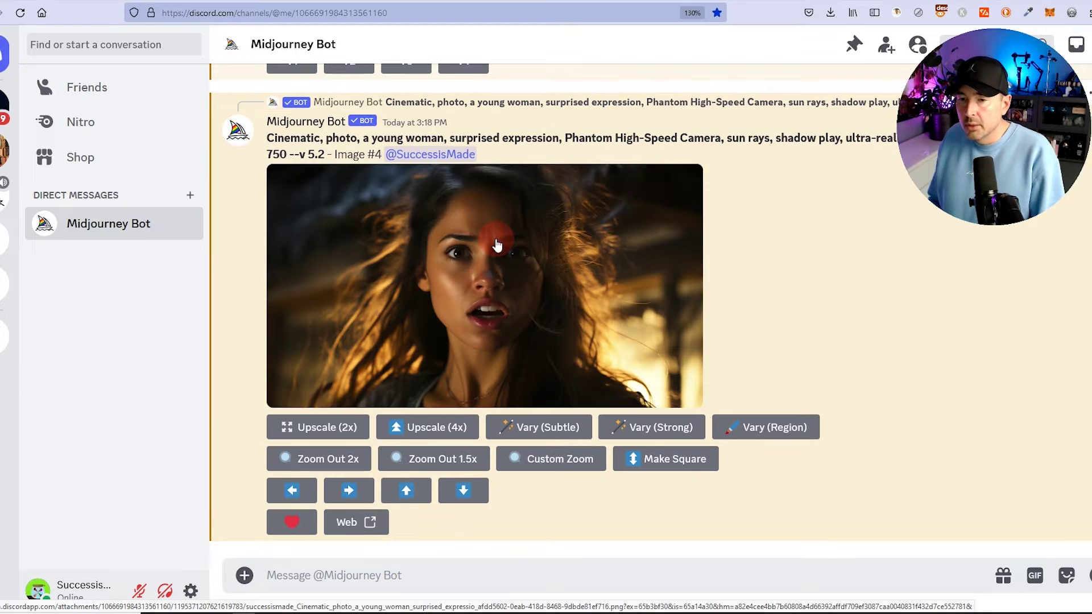
left_click(499, 244)
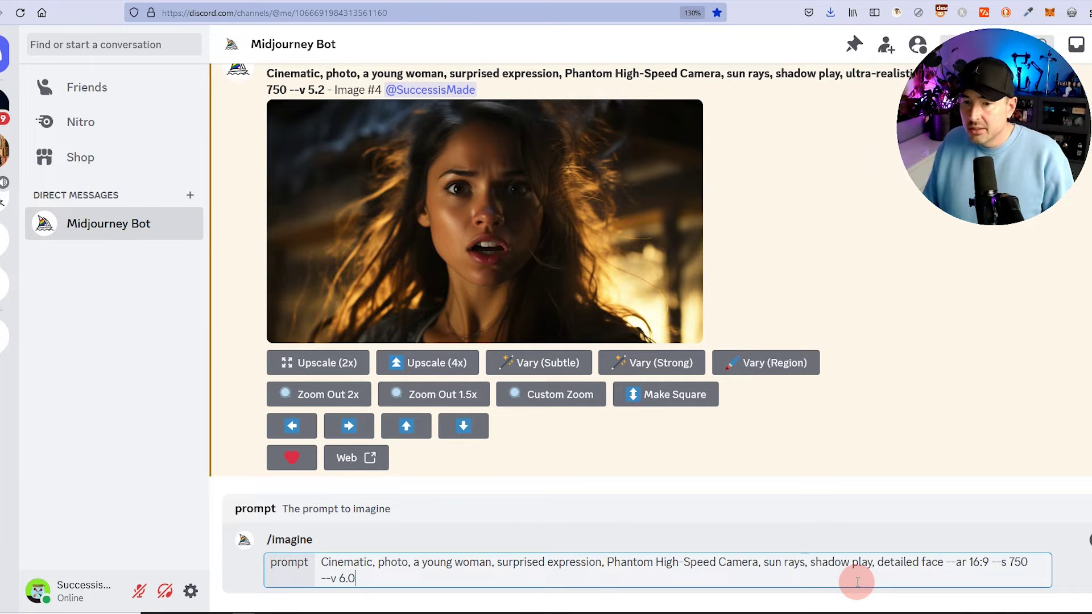
key("Return")
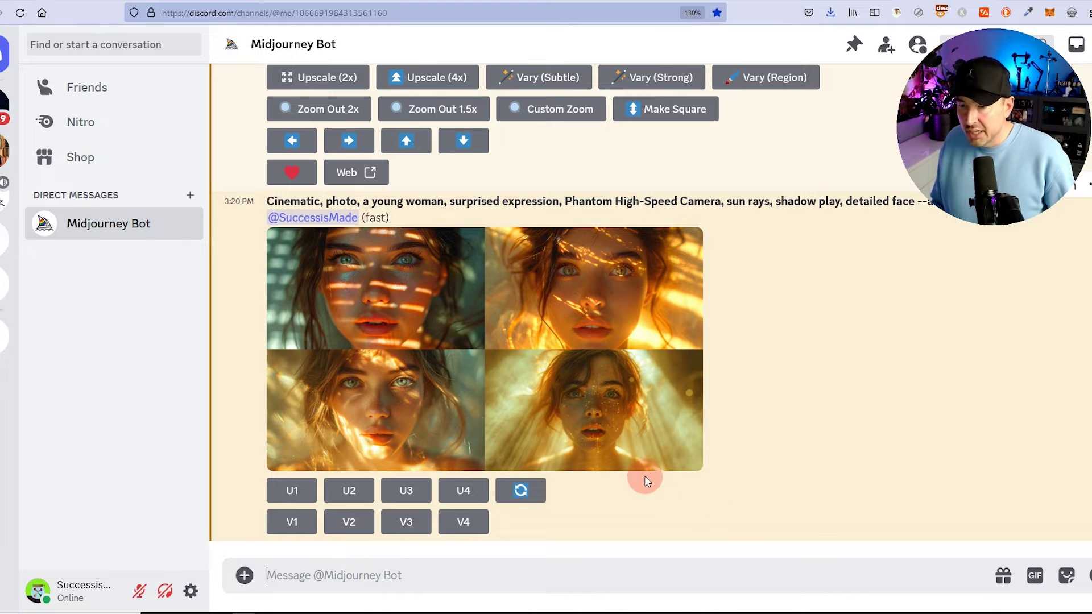
scroll(628, 477, "up", 5)
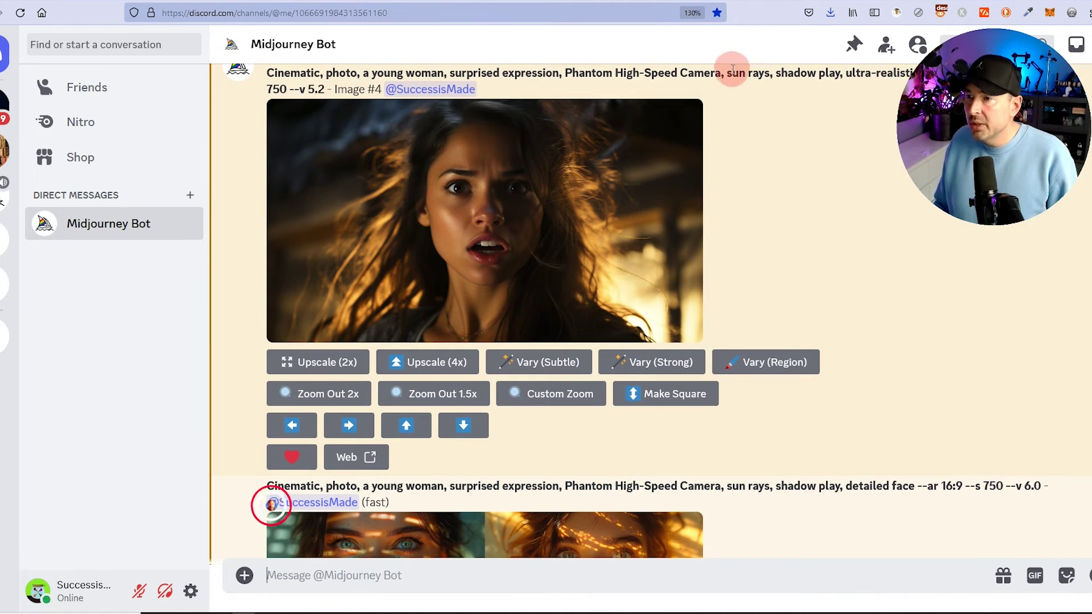
scroll(408, 243, "up", 2)
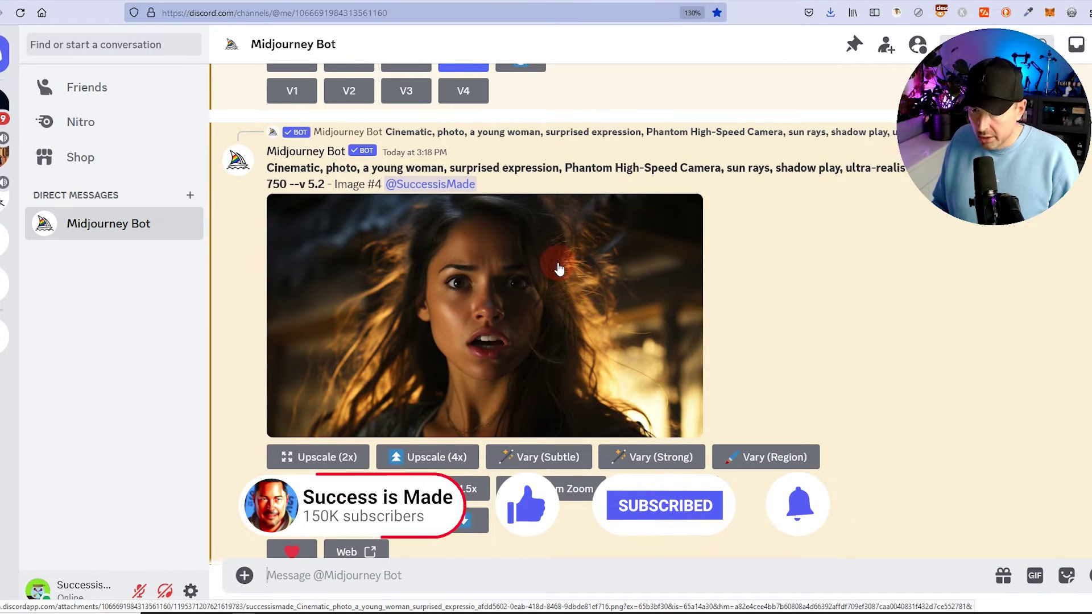
scroll(566, 273, "down", 5)
scroll(423, 292, "down", 2)
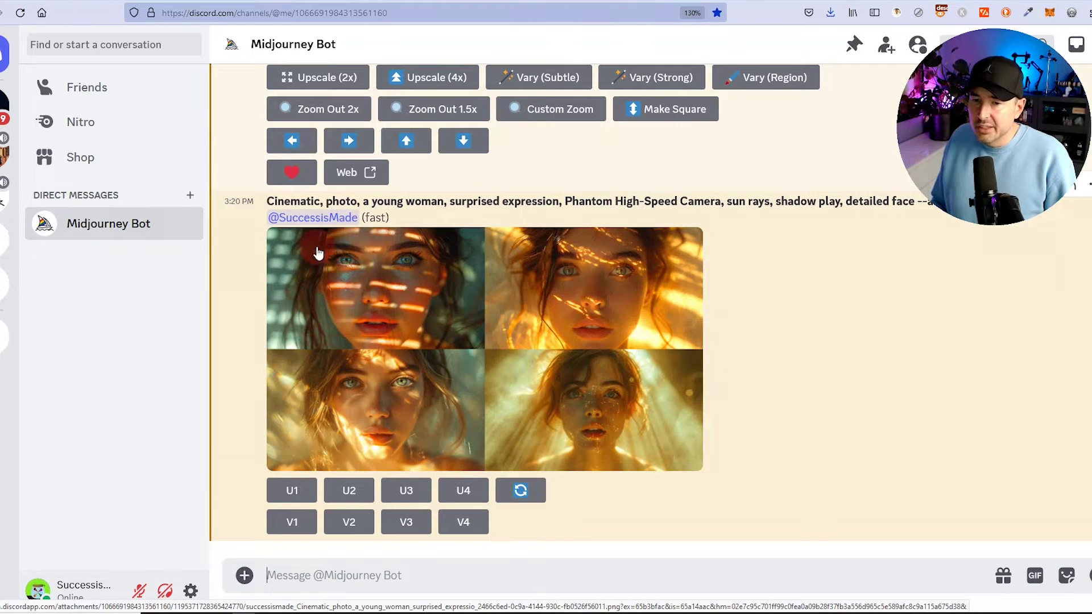
Step: Upscale the top-left image of the v6.0 grid and close its preview
left_click(297, 494)
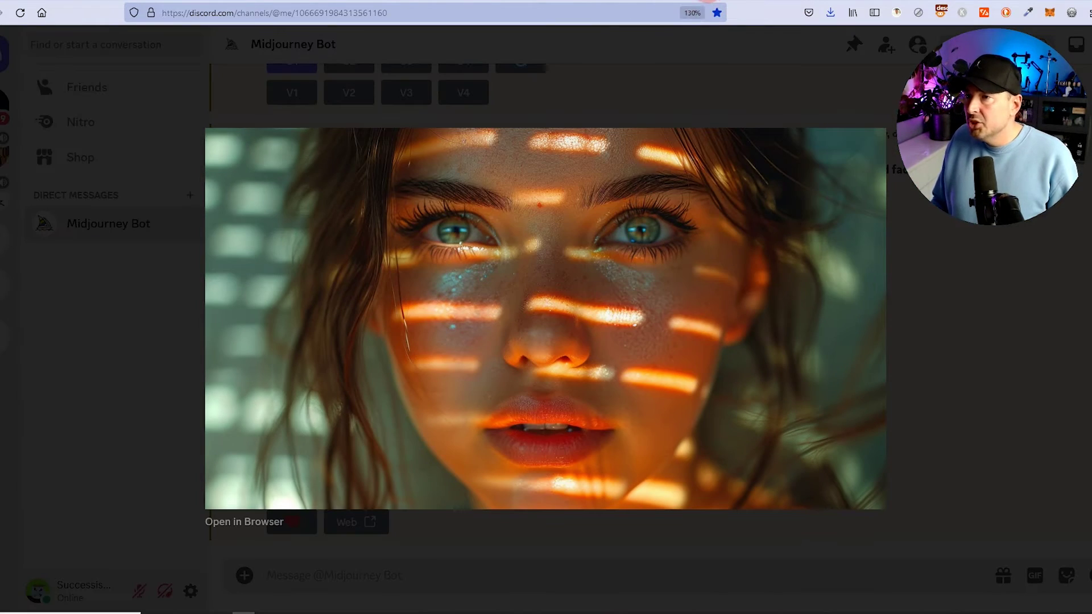
left_click(729, 1)
left_click(954, 299)
Step: Re-roll the v6.0 prompt for a fresh grid of four sunlit portraits
scroll(500, 279, "up", 5)
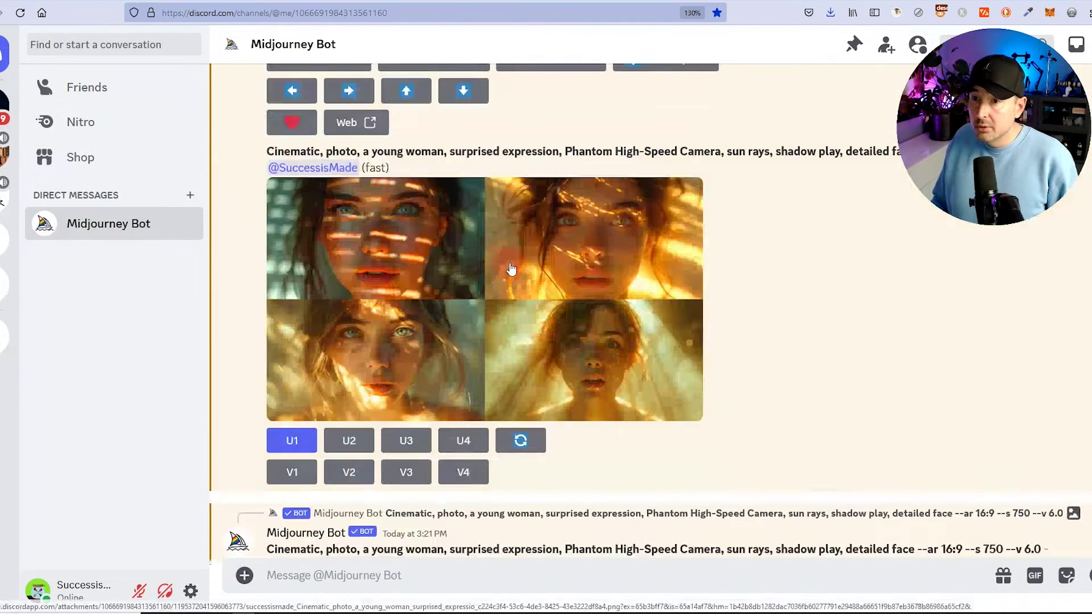
left_click(543, 449)
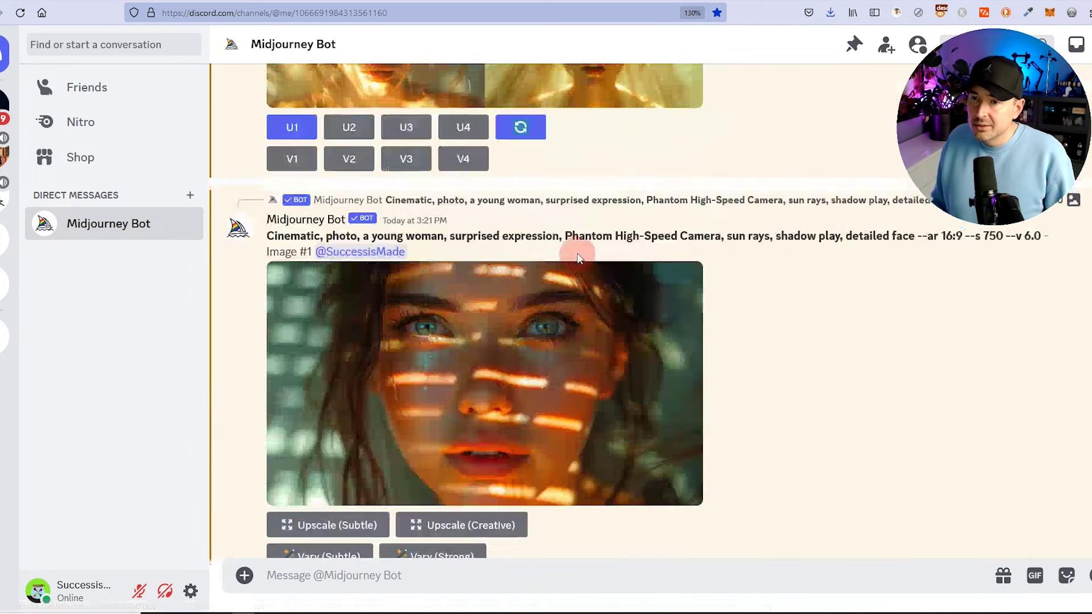
scroll(635, 352, "up", 5)
scroll(512, 389, "up", 9)
scroll(537, 246, "up", 2)
scroll(454, 340, "down", 6)
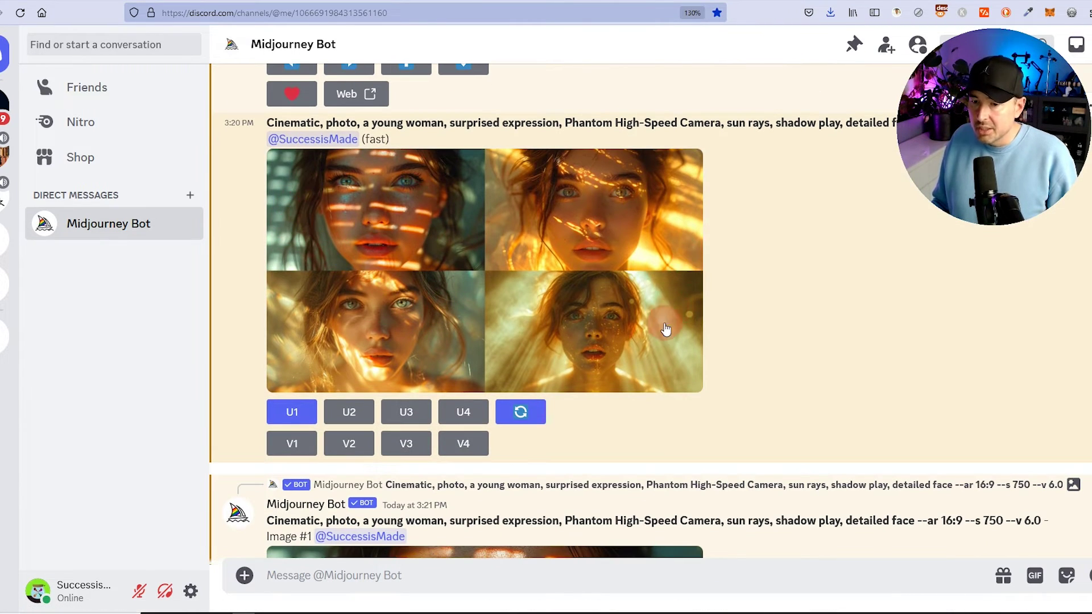
scroll(653, 331, "down", 9)
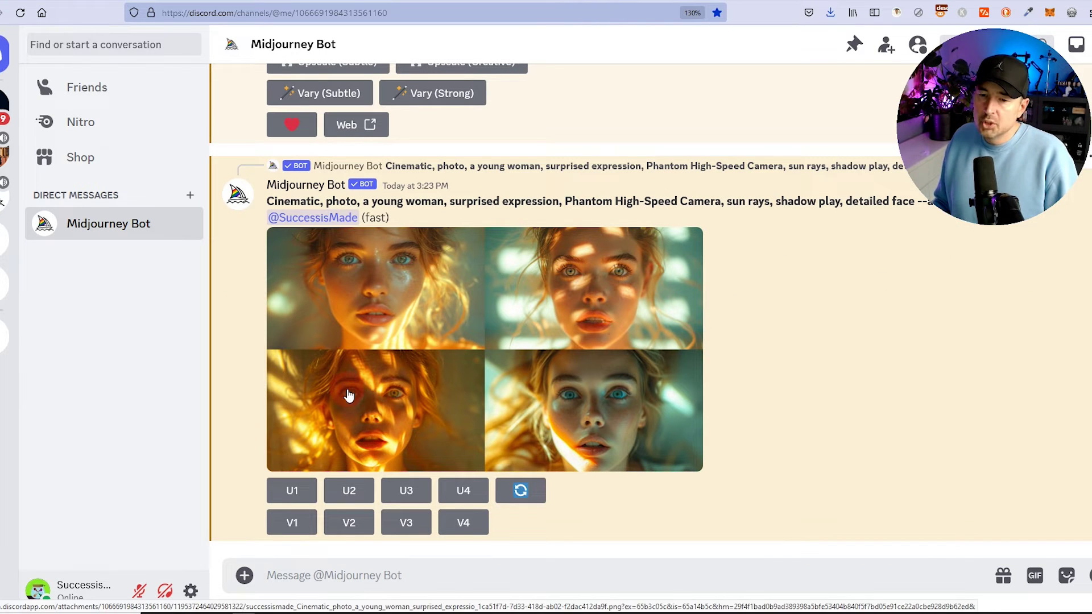
Step: Re-roll the v6.0 prompt once more and enlarge the newest image grid
left_click(520, 491)
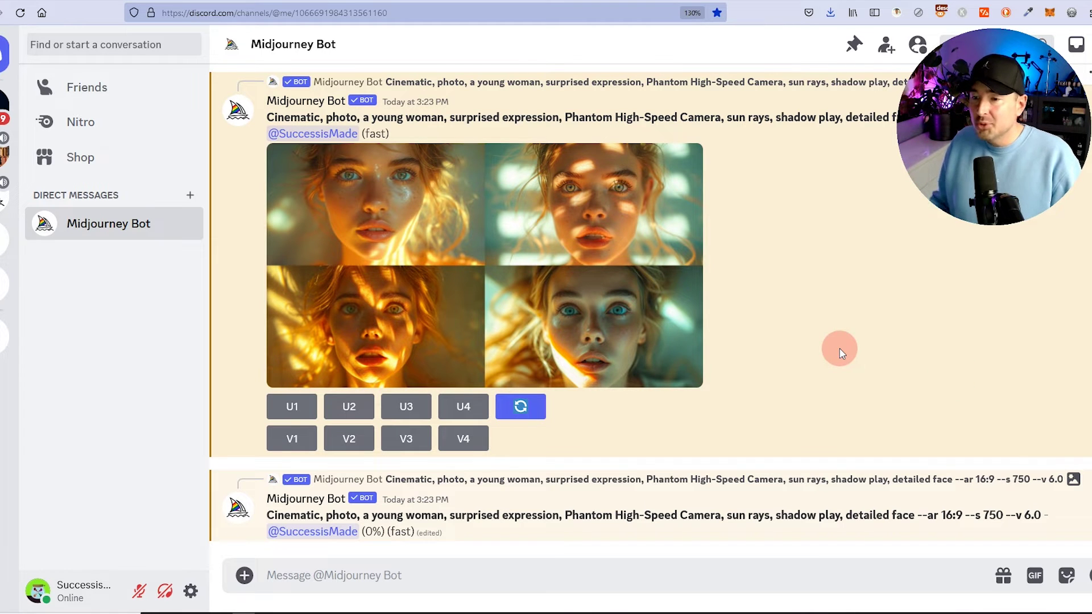
left_click(646, 300)
key("alt+Left")
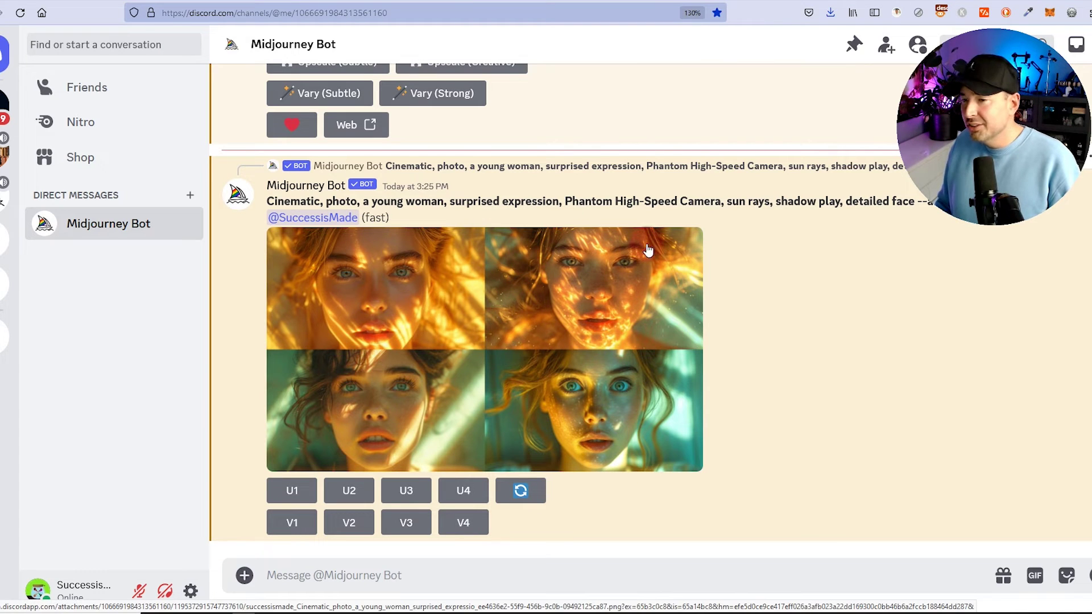
left_click(659, 291)
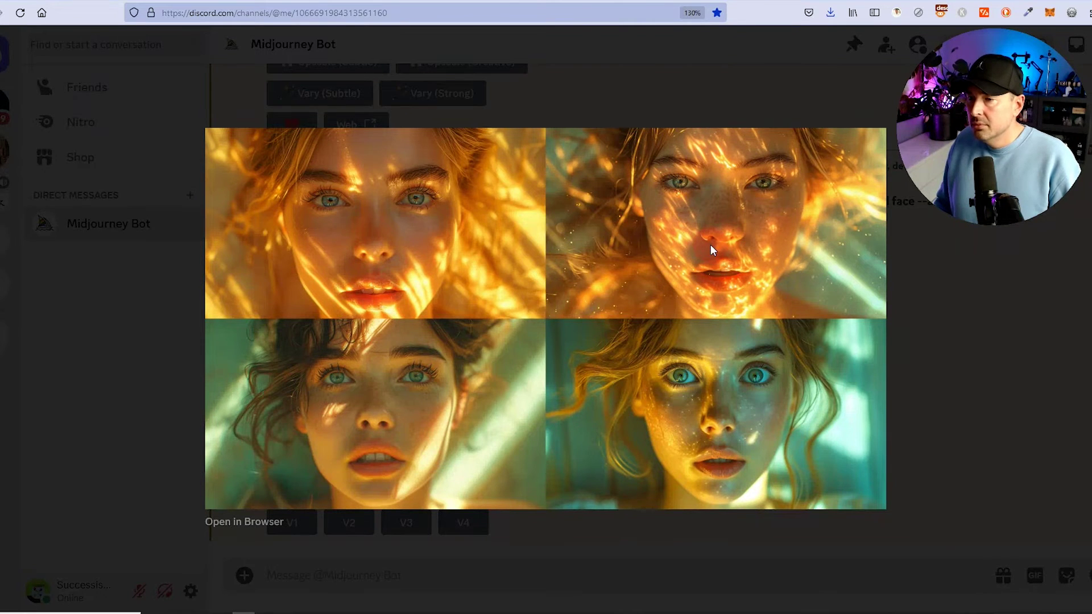
Step: View the grid full size, close the upscaled portrait, and return to Word's Aloy closeup prompt
left_click(273, 520)
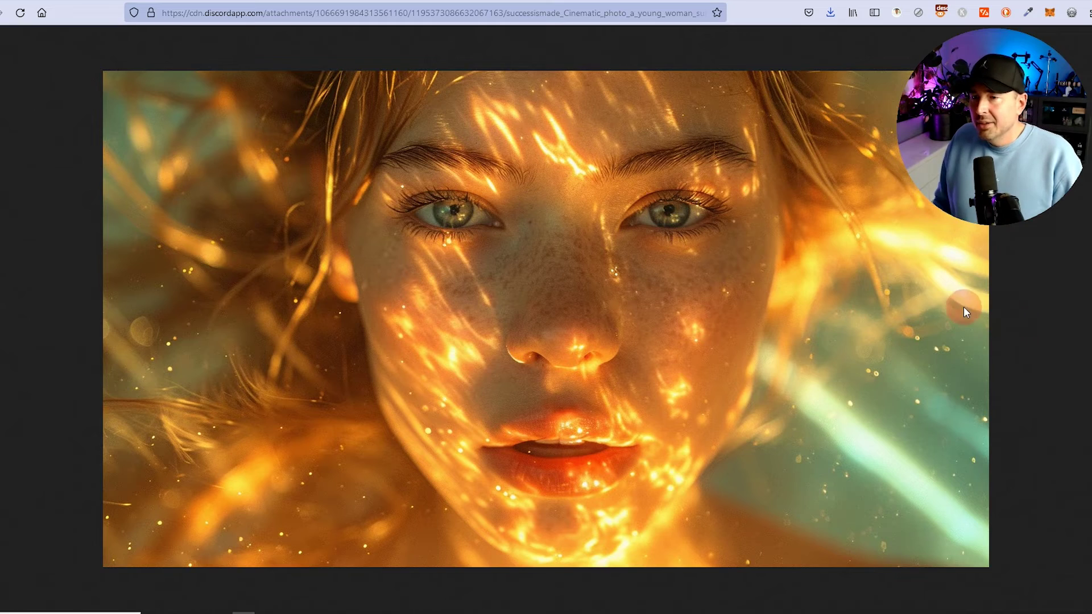
left_click(671, 2)
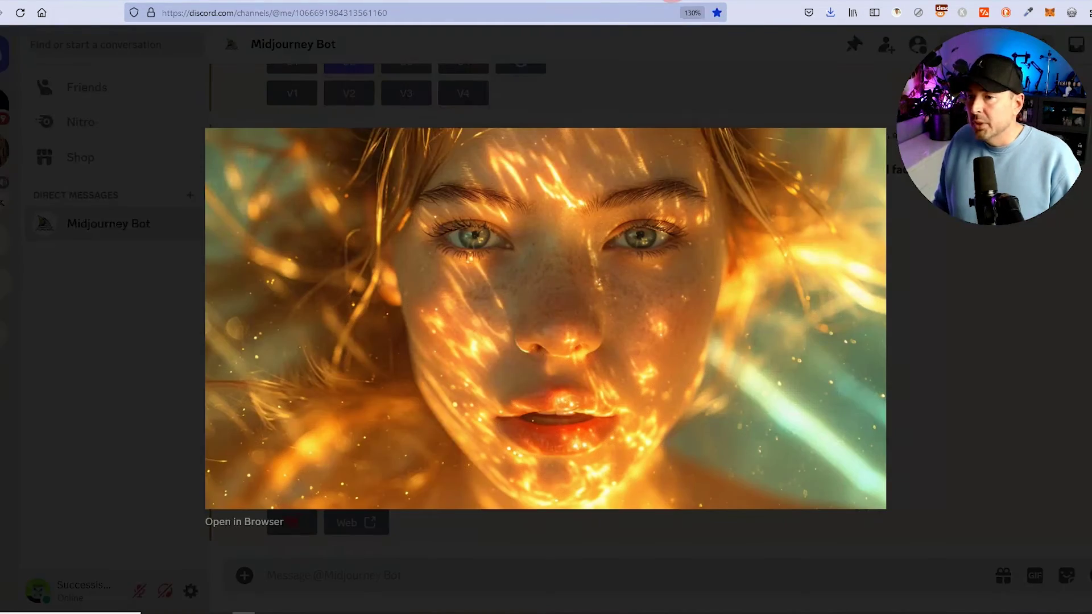
left_click(381, 610)
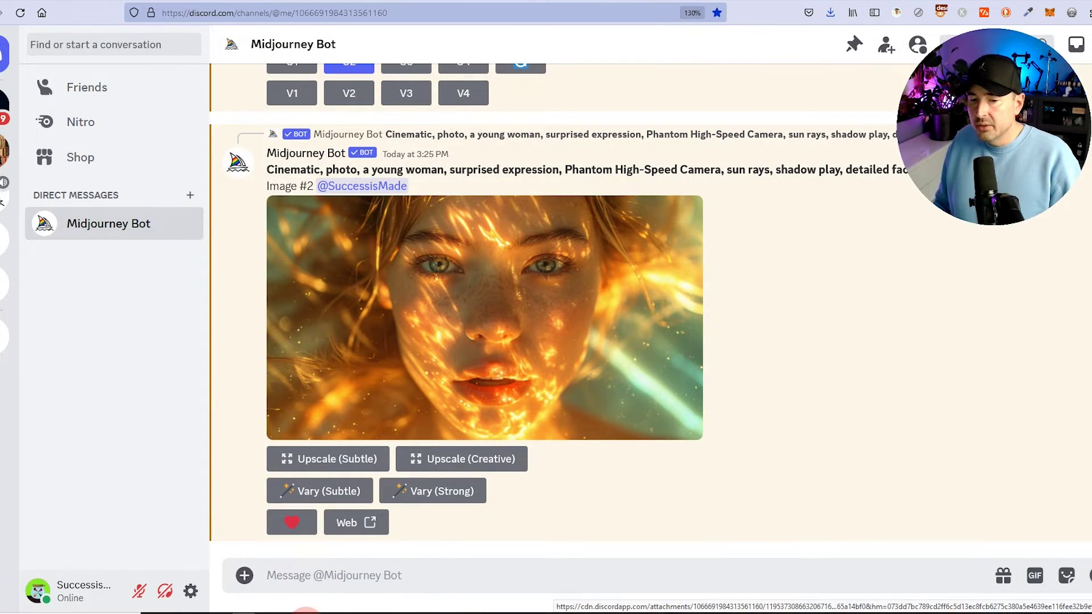
left_click(373, 577)
left_click(371, 312)
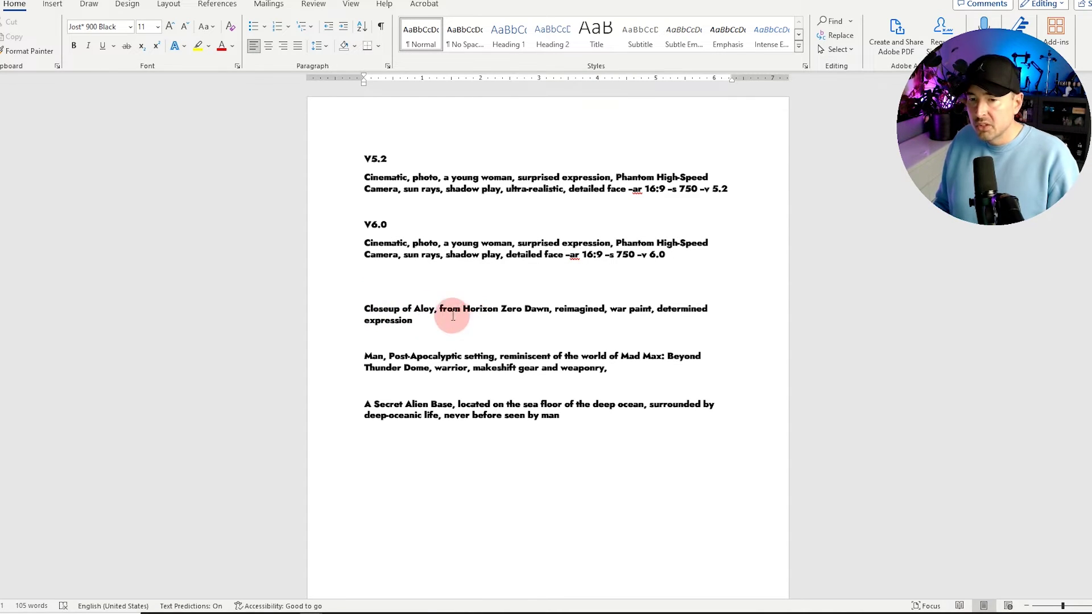
Step: Append --ar 16:9 --s 750 --v 6.0 after 'expression' in the Aloy closeup prompt
left_click(415, 320)
type("–ar 16:9 –s 750 –v 6.0")
triple_click(480, 322)
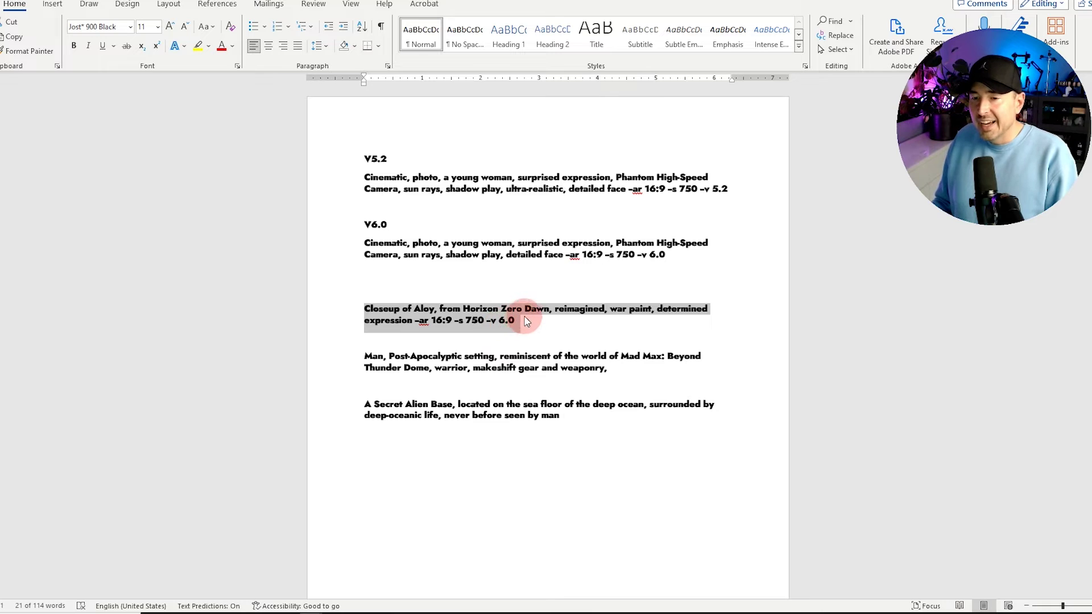
left_click(523, 317)
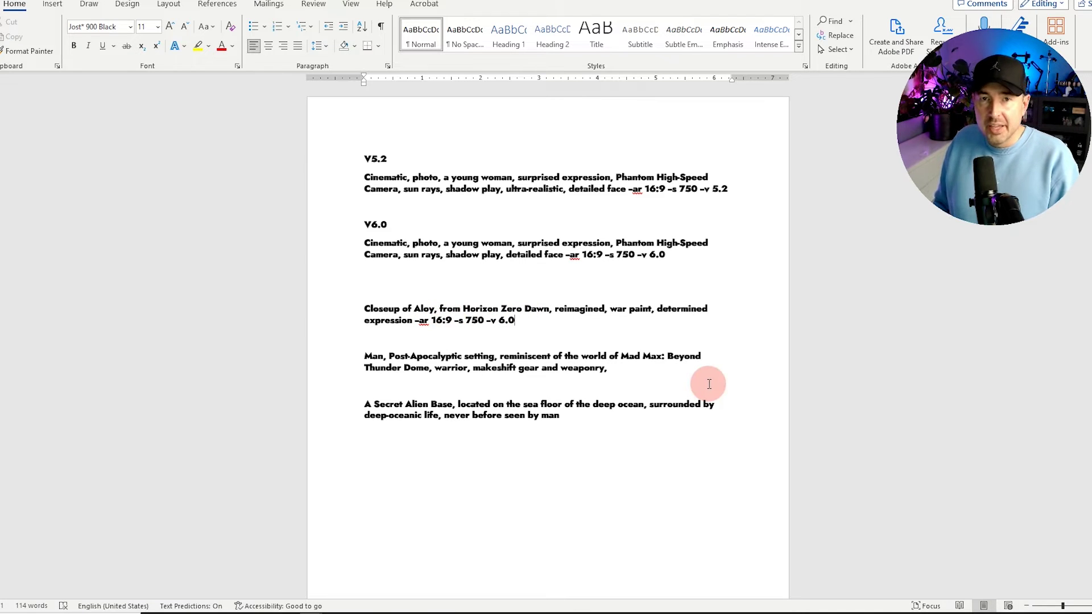
Step: Submit the Aloy war-paint prompt with /imagine at --v 5.2 and open a result full size
left_click(730, 594)
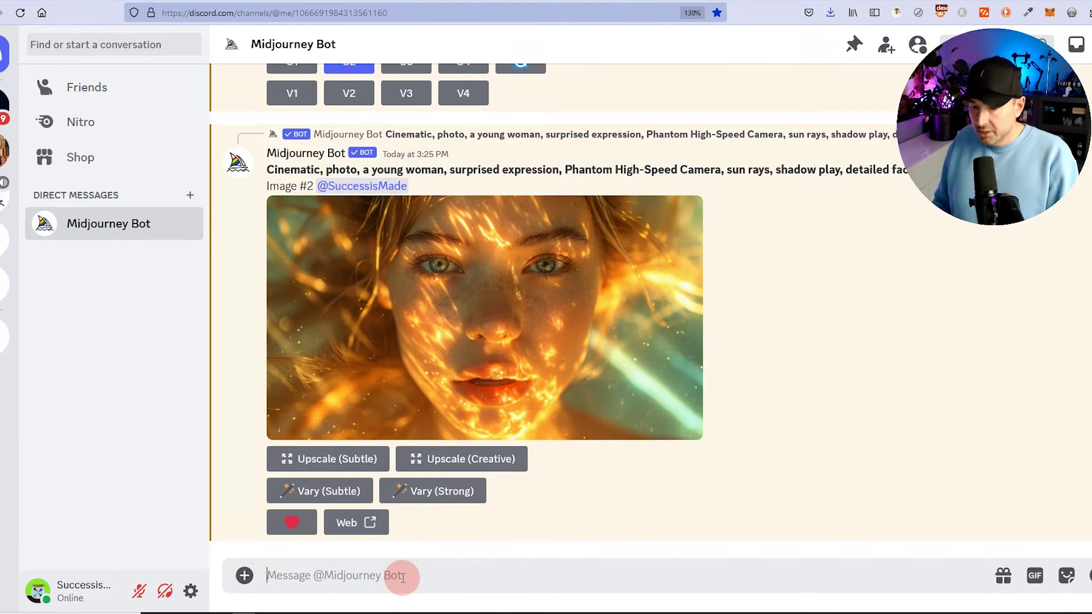
type("/imag")
key("Tab")
type("Closeup of Aloy, from Horizon Zero Dawn, reimagined, war paint, determined expression --ar 16:9 --s 750 --v 6.0")
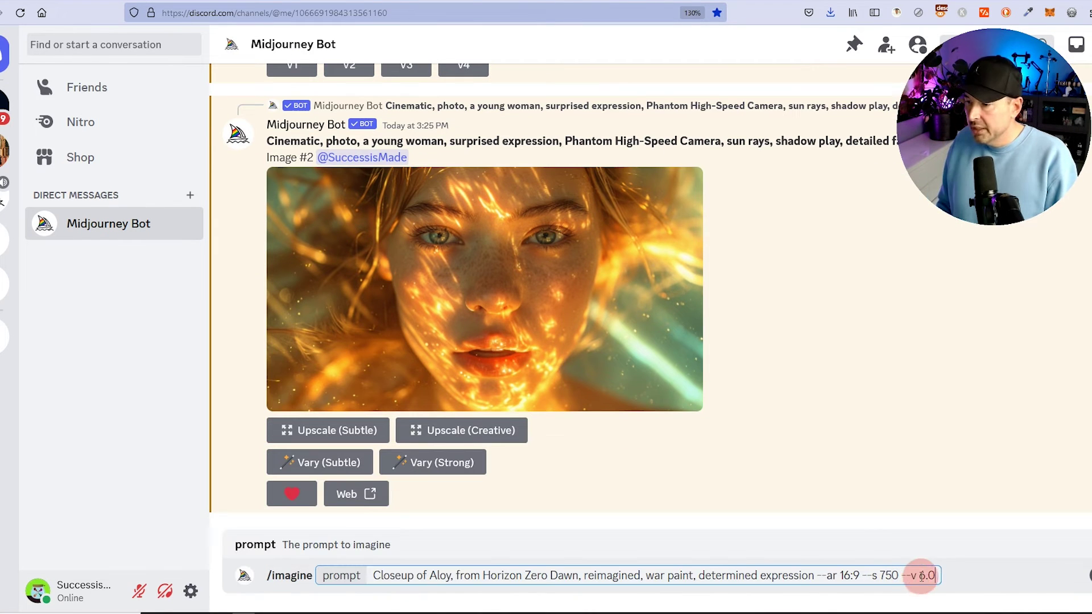
left_click_drag(919, 575, 951, 575)
type("5")
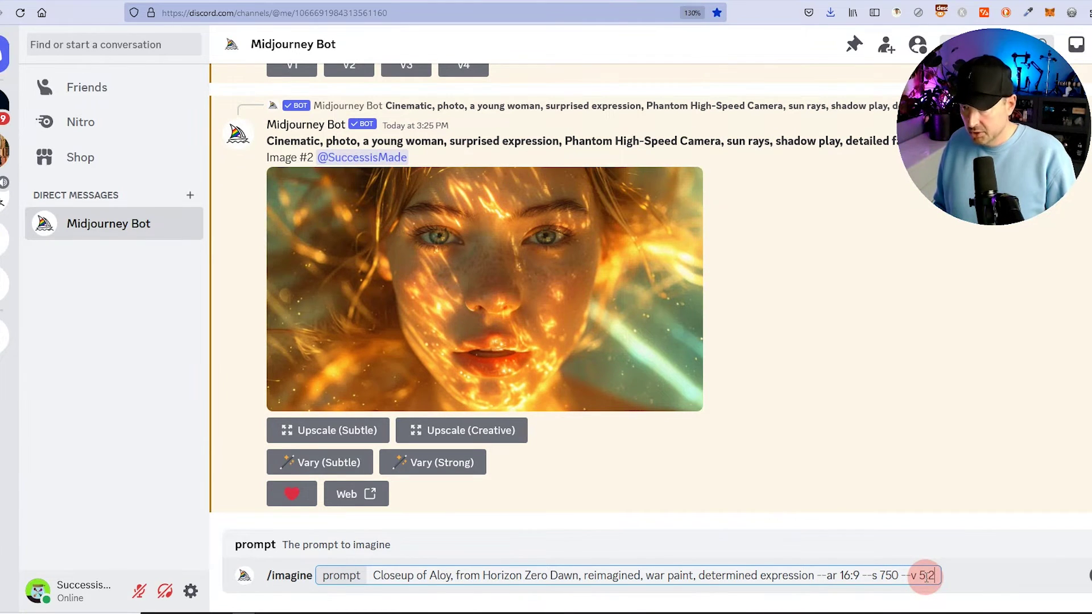
key("Return")
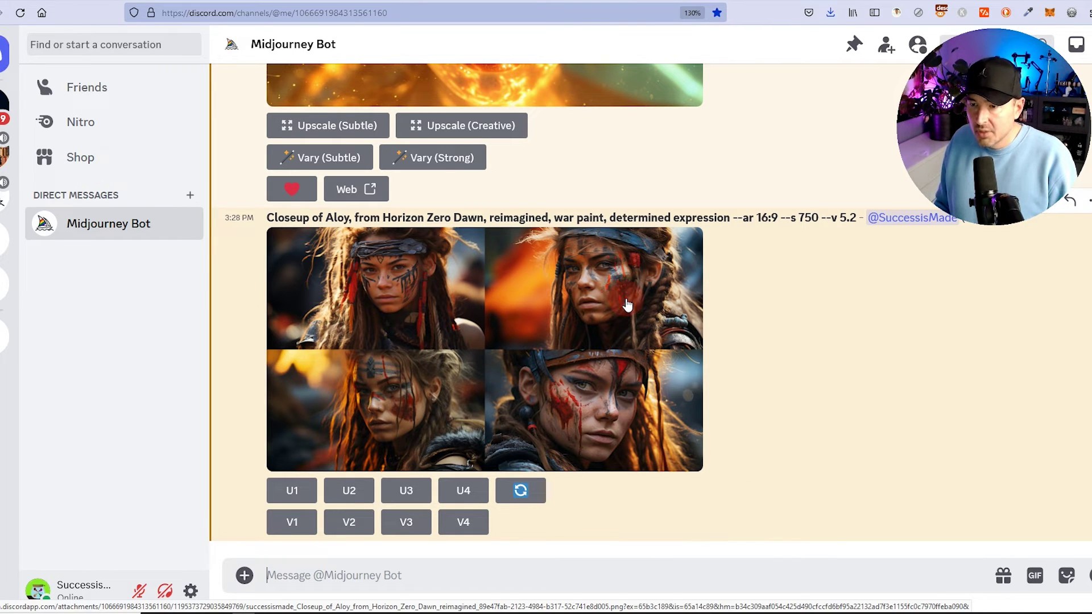
left_click(651, 398)
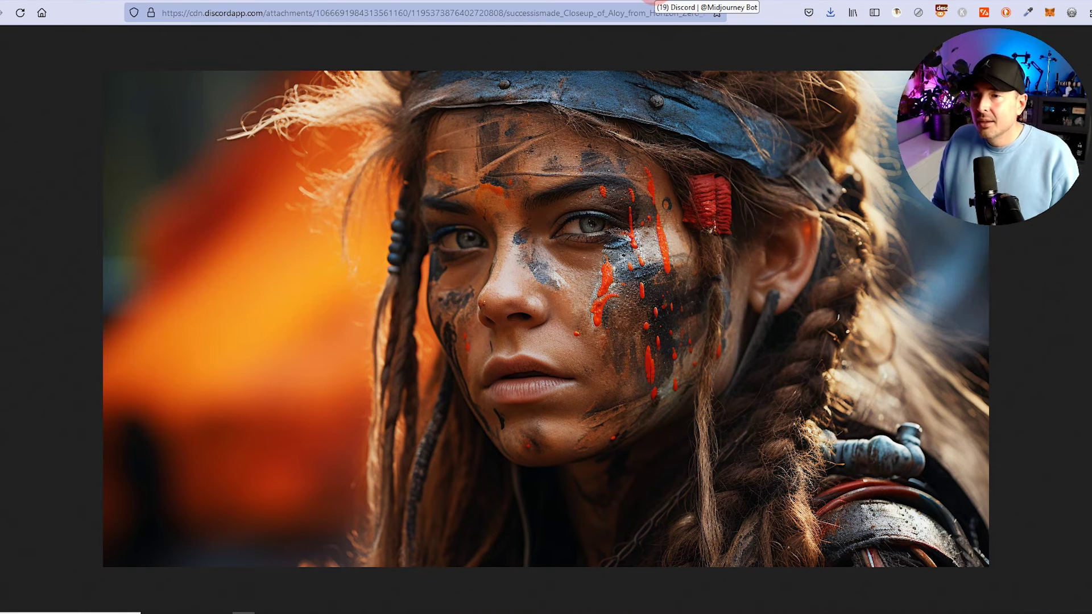
Step: Resubmit the Aloy war-paint prompt with --v 6.0 and enlarge its four-image grid
left_click(652, 2)
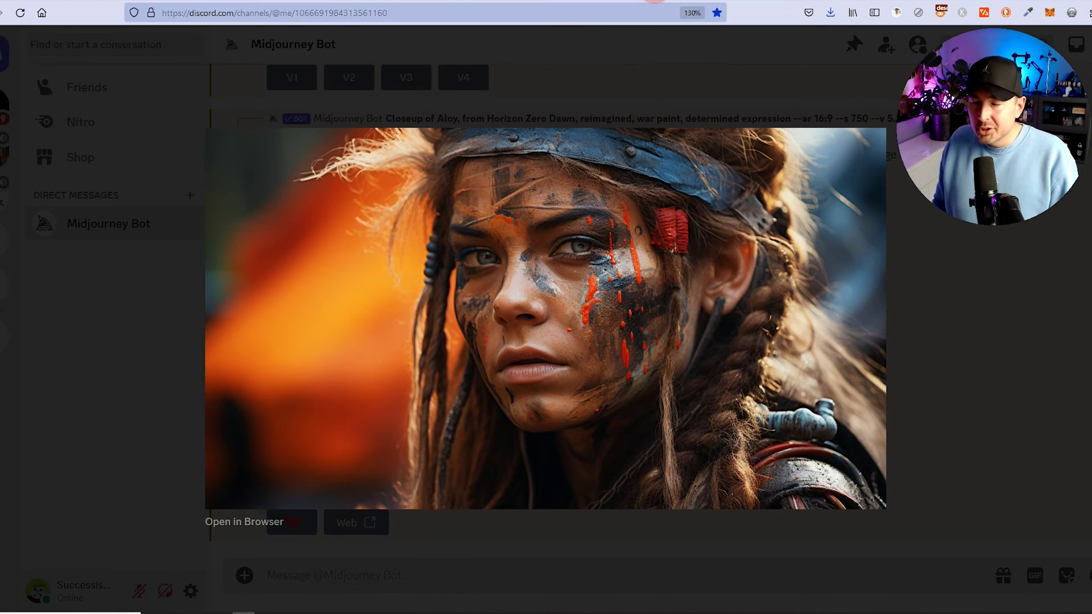
left_click(980, 563)
left_click(919, 581)
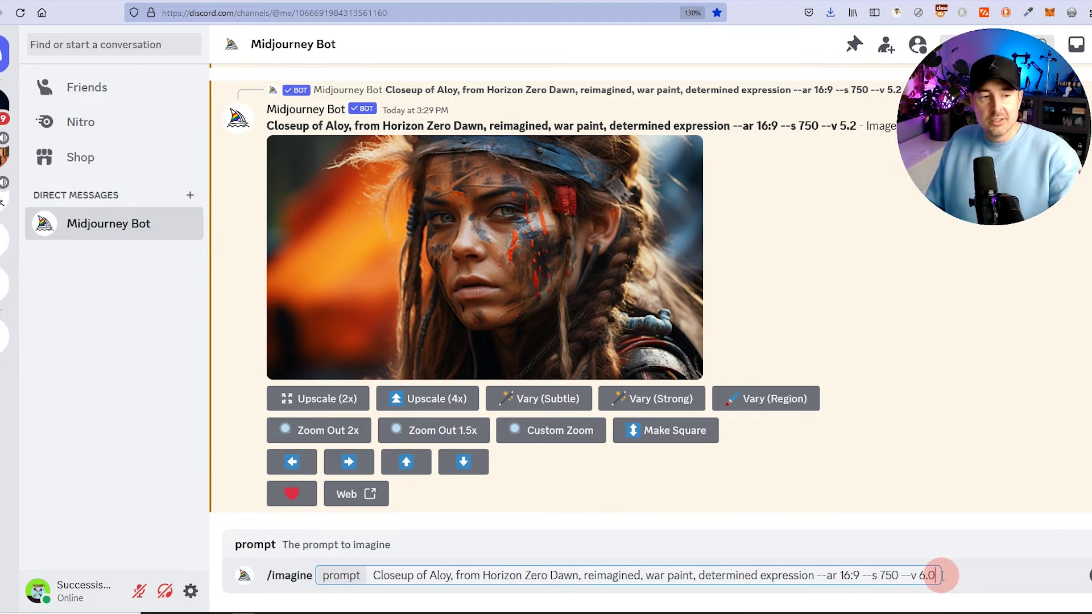
key("Return")
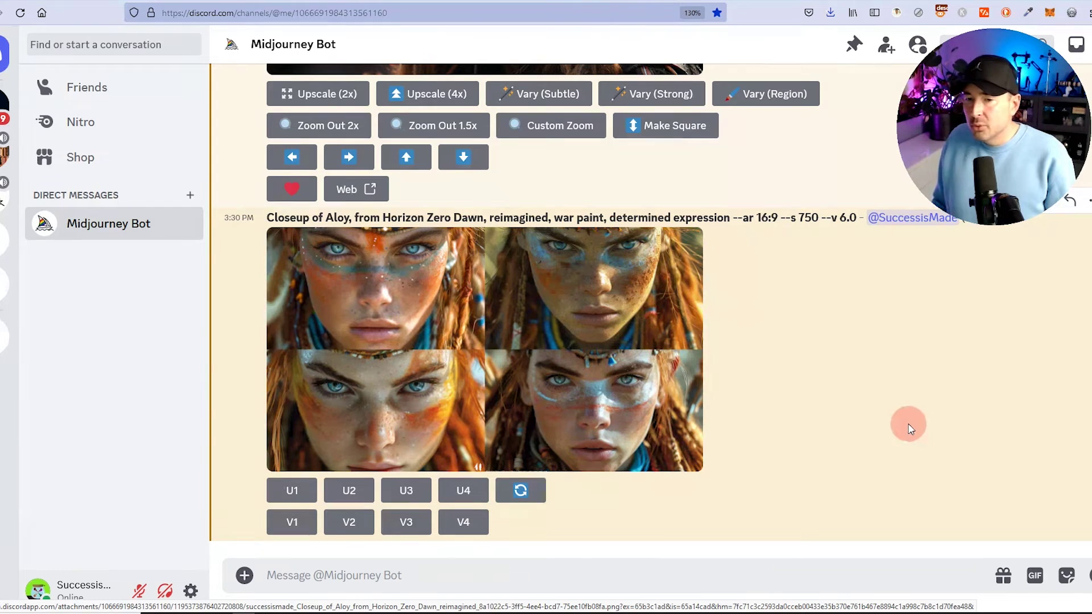
left_click(651, 249)
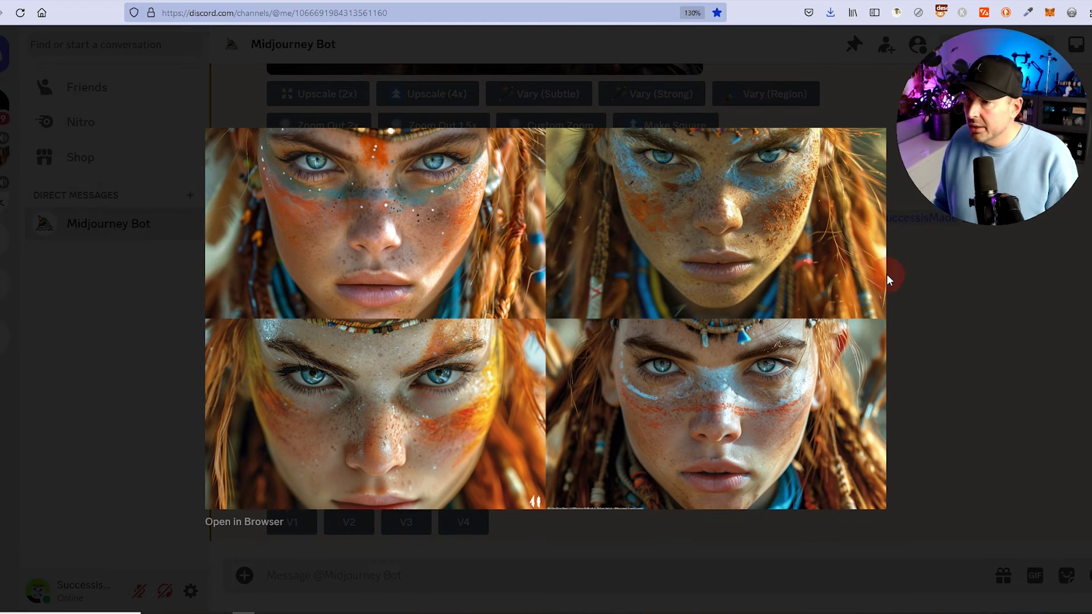
Step: Upscale the second v6.0 Aloy image (U2) and view it full size in the browser
key("Escape")
left_click(349, 493)
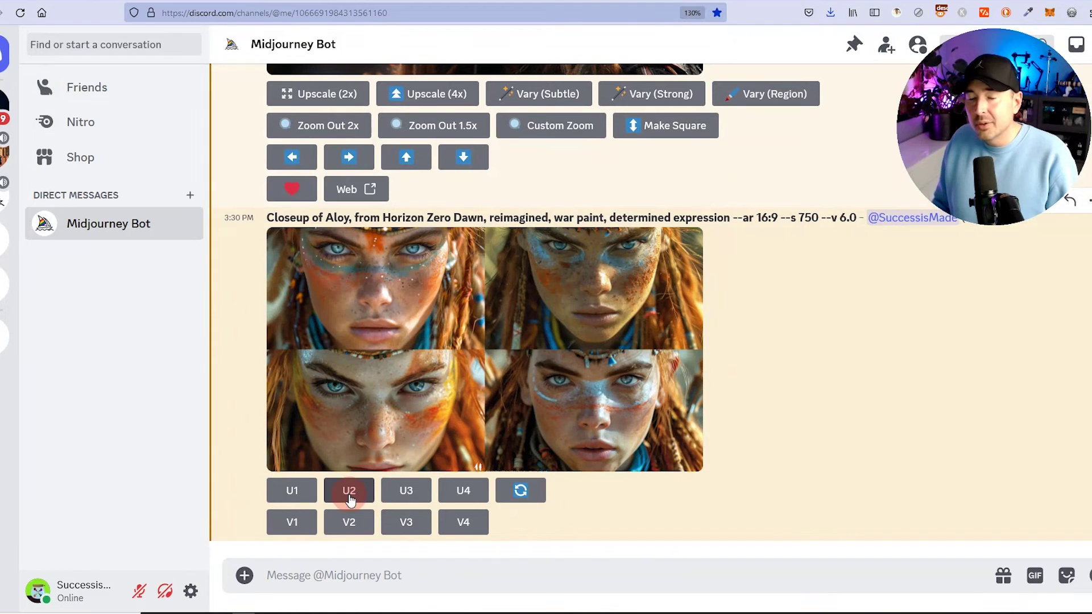
left_click(765, 328)
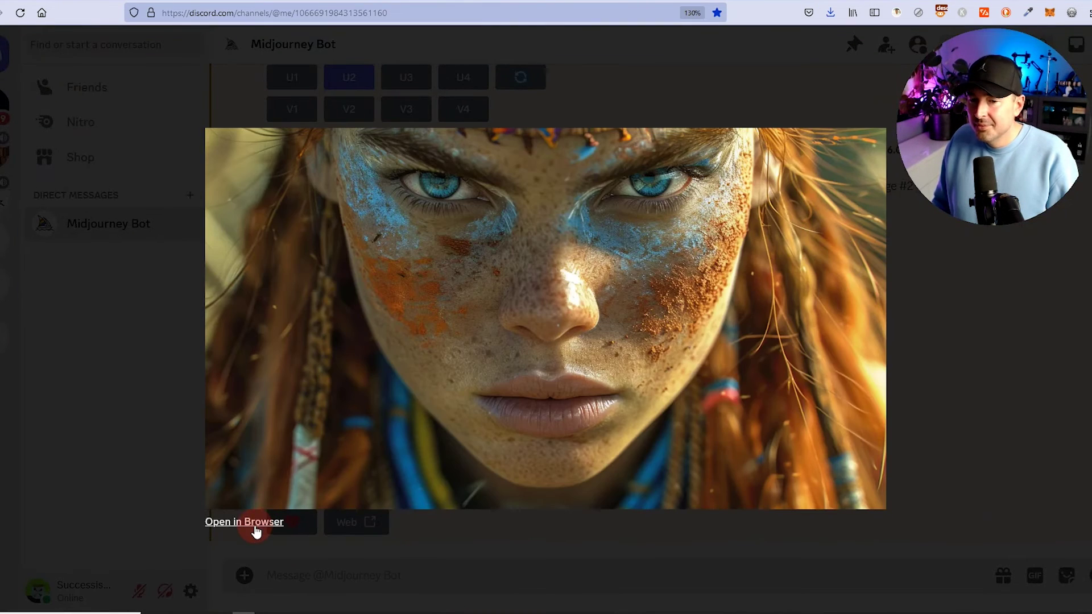
left_click(256, 522)
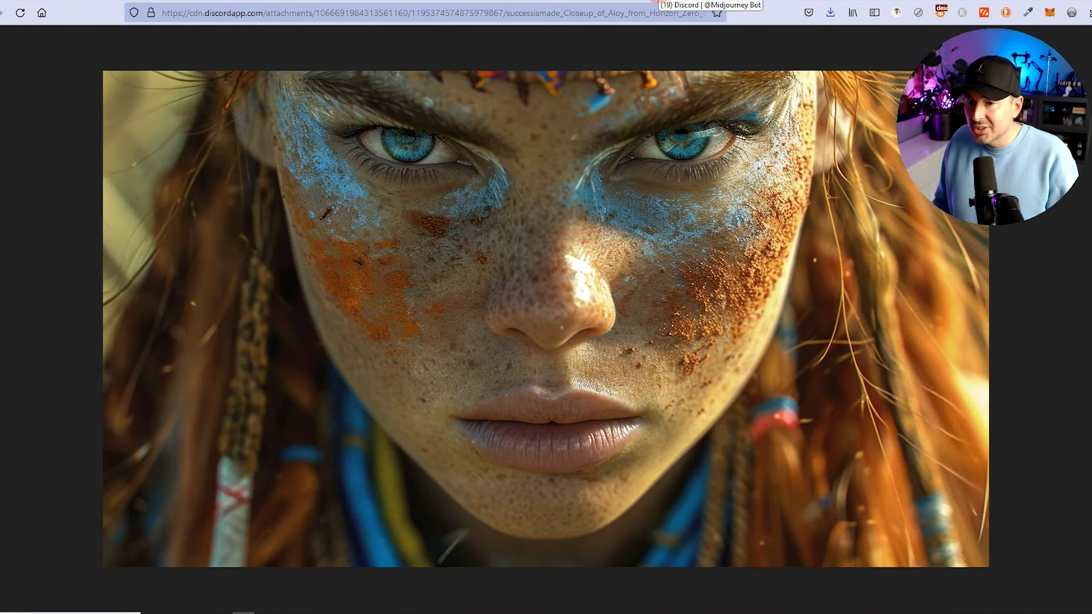
left_click(657, 1)
left_click(650, 63)
Step: View an earlier upscaled Aloy image full size, then close the viewer
scroll(427, 326, "up", 6)
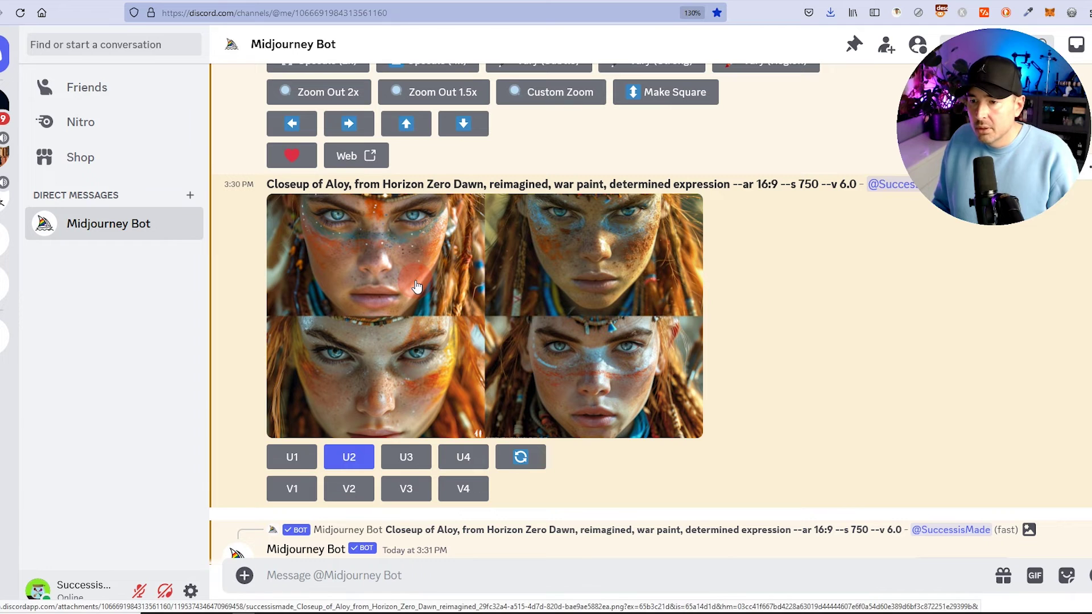
left_click(417, 286)
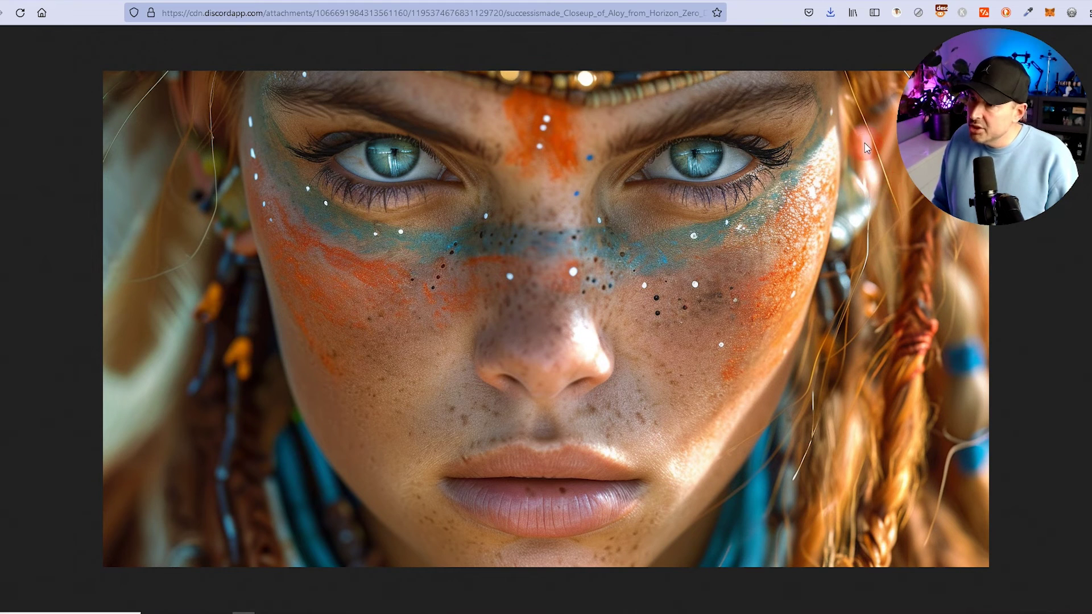
key("ctrl+w")
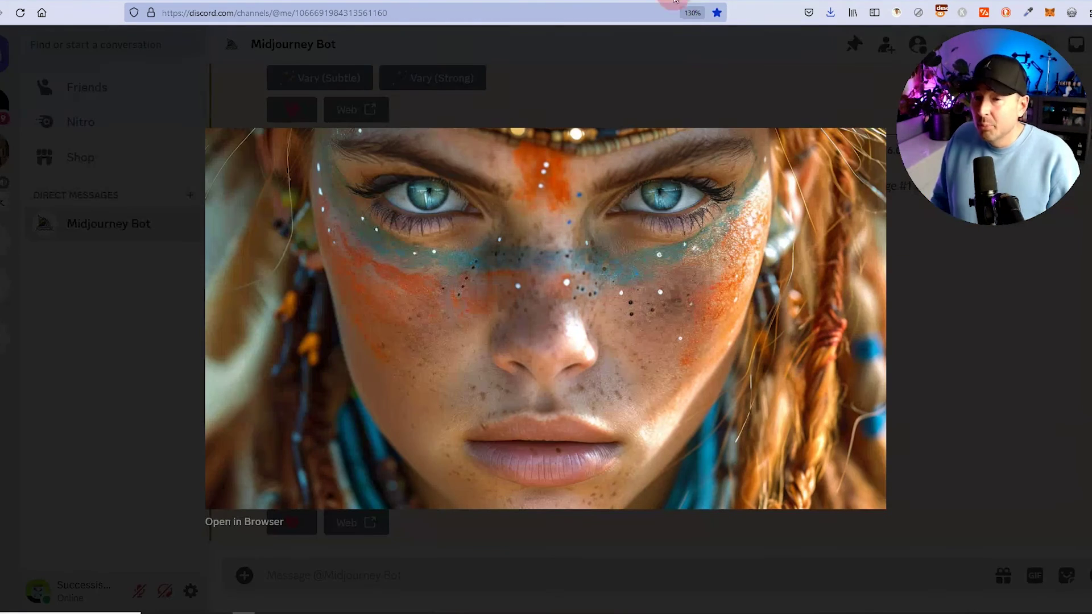
left_click(921, 346)
Step: In Word, copy '–ar 16:9 –s 750 –v 6.0' from the V6.0 prompt and paste it after 'weaponry,' in the Mad Max prompt
left_click(415, 574)
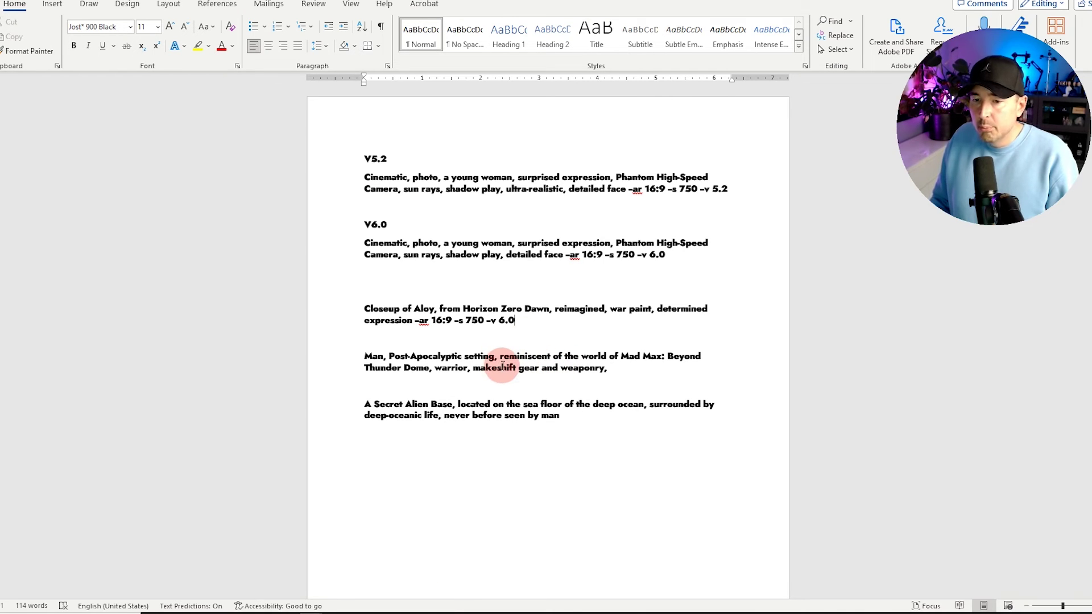
triple_click(611, 371)
left_click(677, 256)
left_click_drag(677, 256, 564, 257)
key("ctrl+c")
left_click(626, 365)
key("ctrl+v")
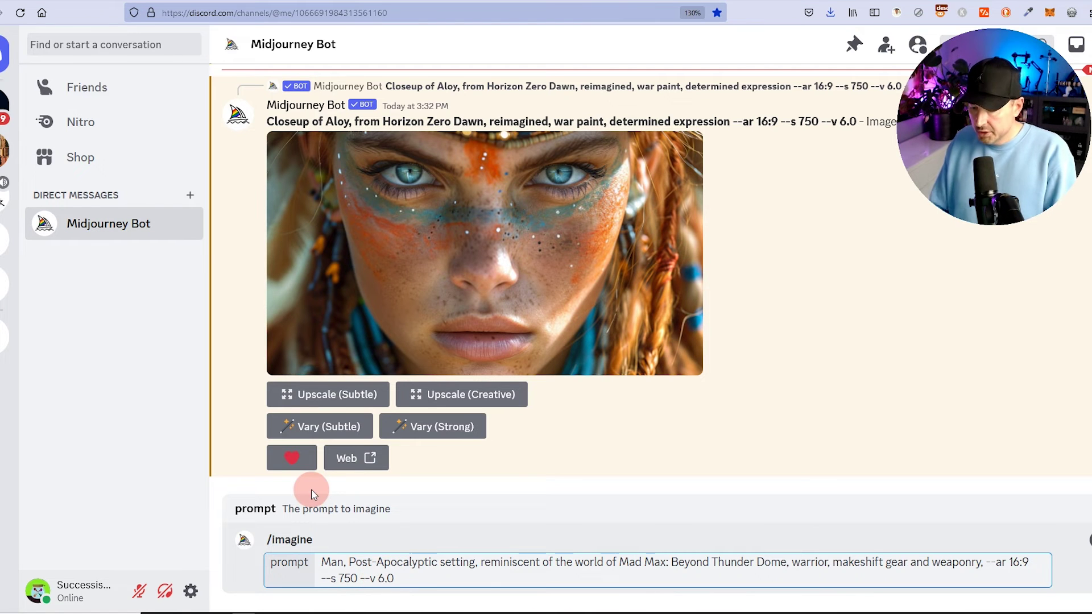
Step: Submit the Mad Max warrior prompt with --v 5.2, upscale its second image (U2), and close the full-size view
key("Return")
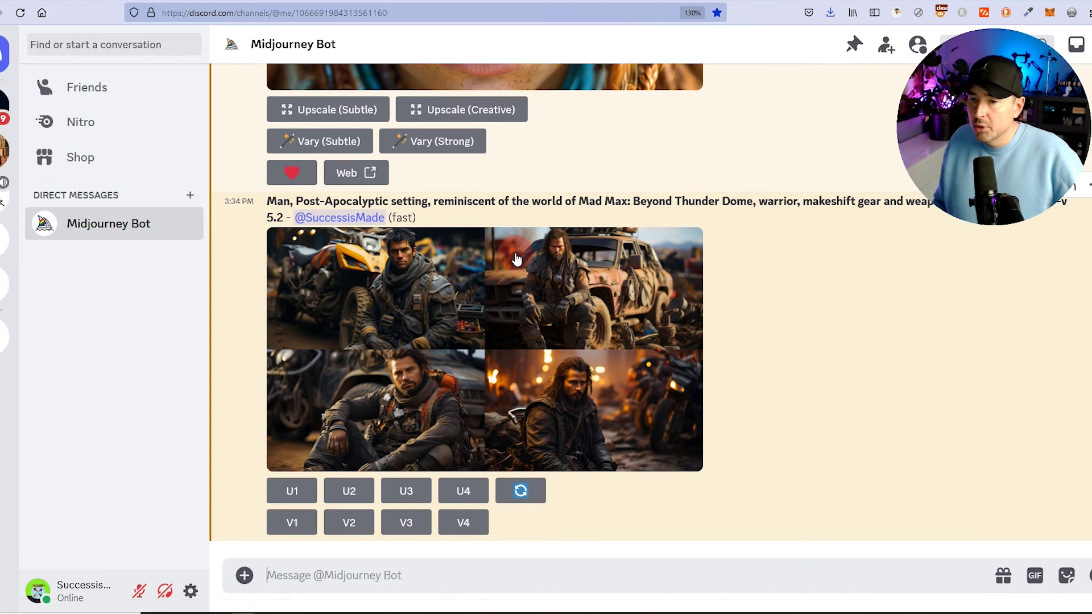
left_click(351, 489)
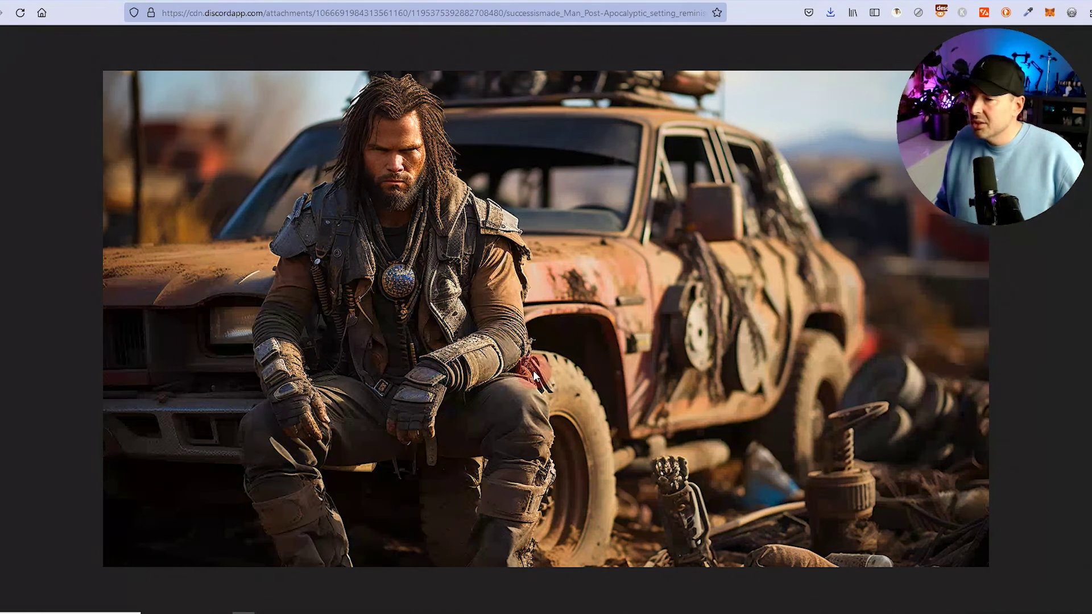
key("ctrl+w")
key("Escape")
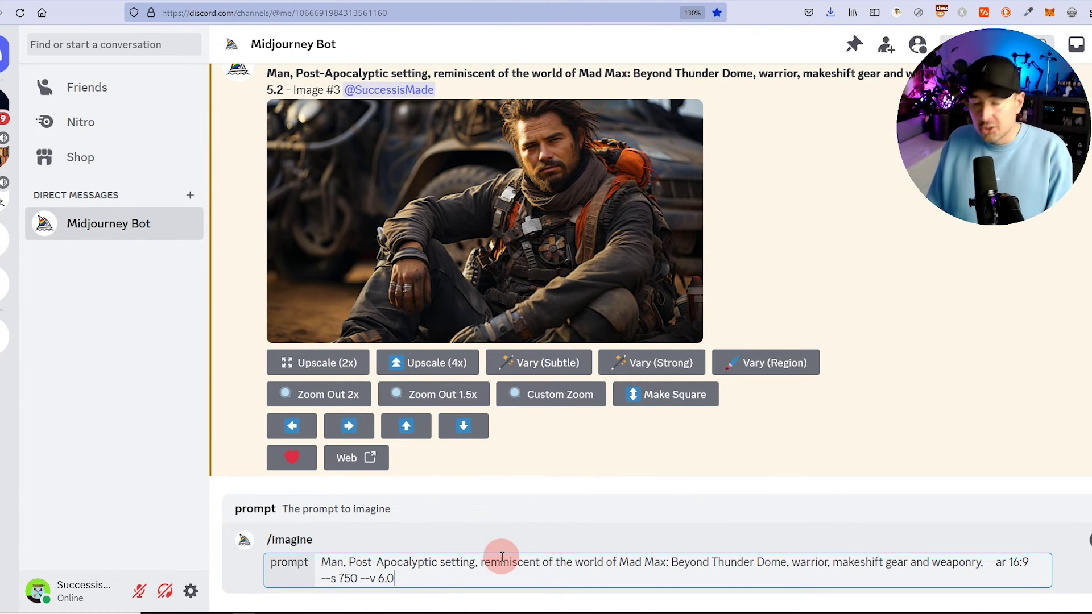
Step: Submit the --v 6.0 Mad Max prompt, upscale its third image (U3) and enlarge it
key("Return")
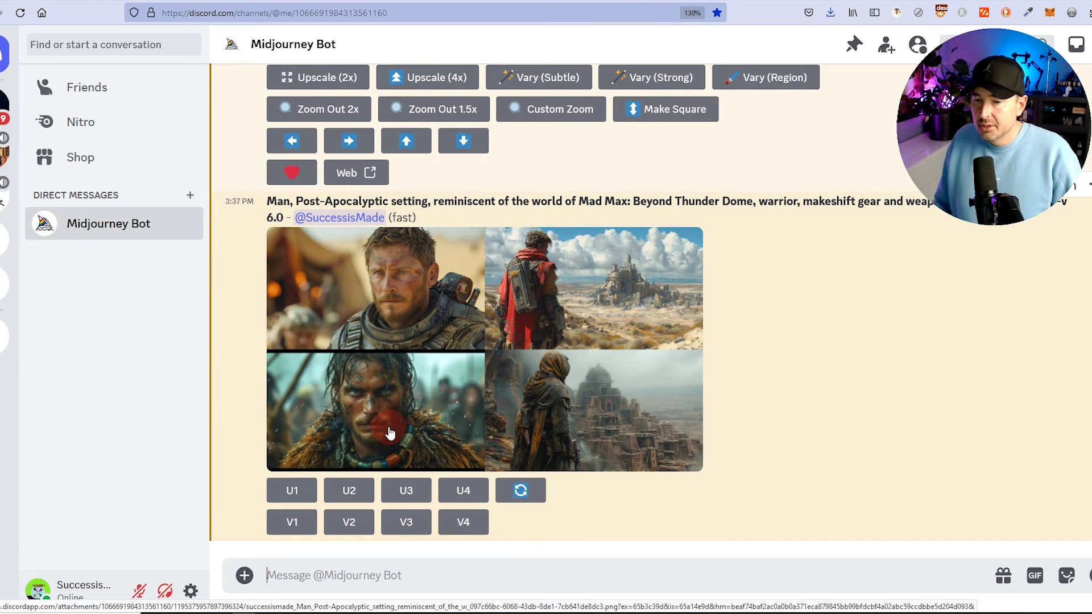
left_click(406, 490)
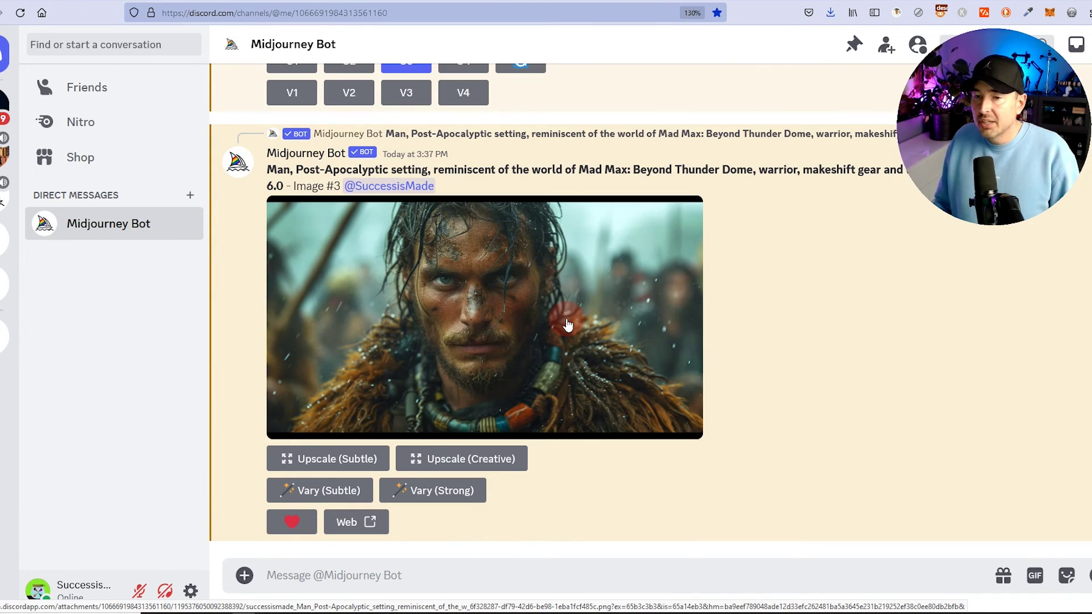
left_click(567, 324)
left_click(566, 318)
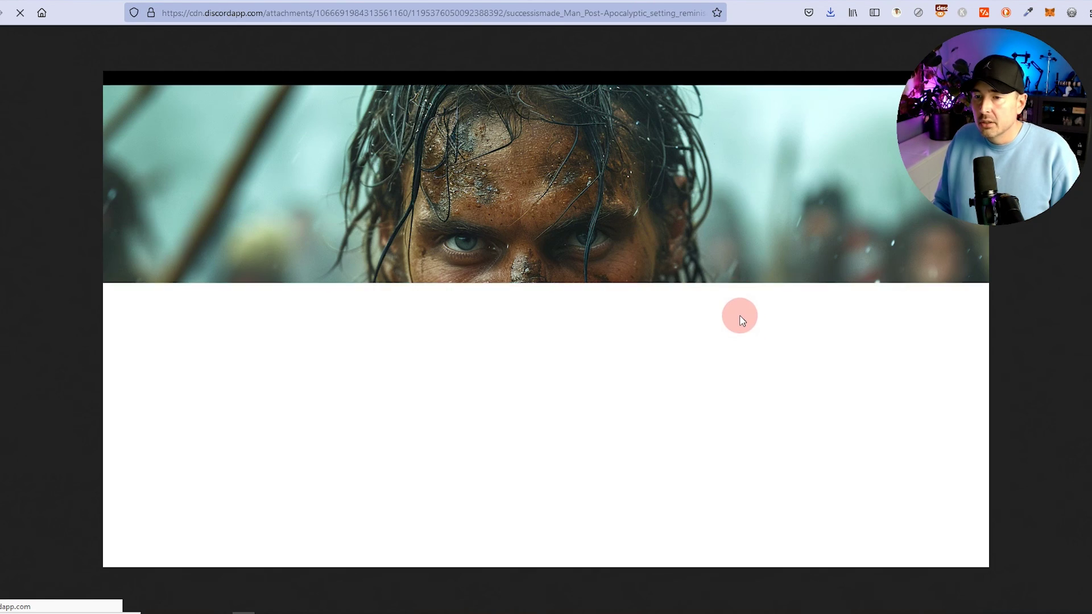